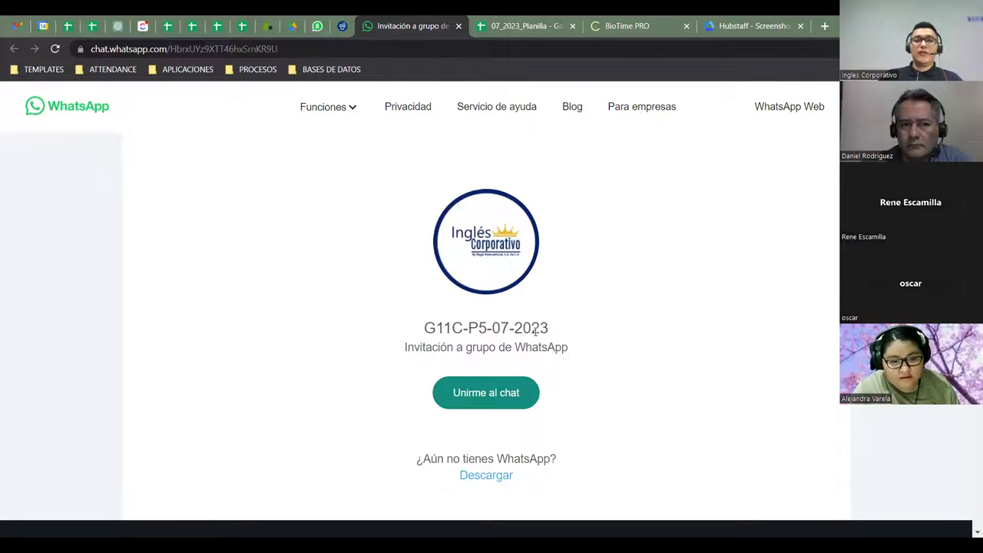
Close the WhatsApp invitation and check the YouTube playlist linked for group G11C-P5-07-2023 in the course email
{"action": "middle_click", "coordinate": [442, 20]}
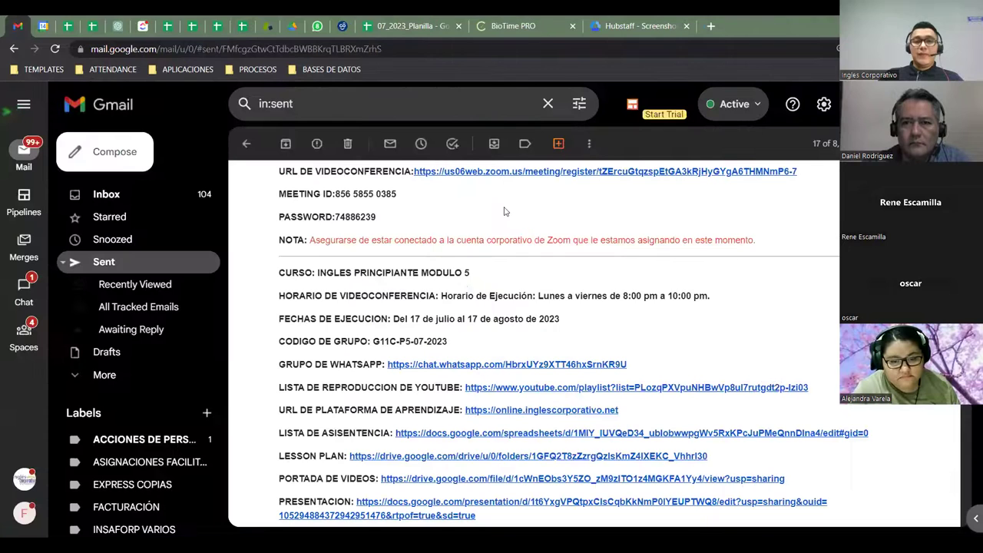
{"action": "right_click", "coordinate": [495, 391]}
{"action": "left_click", "coordinate": [508, 401]}
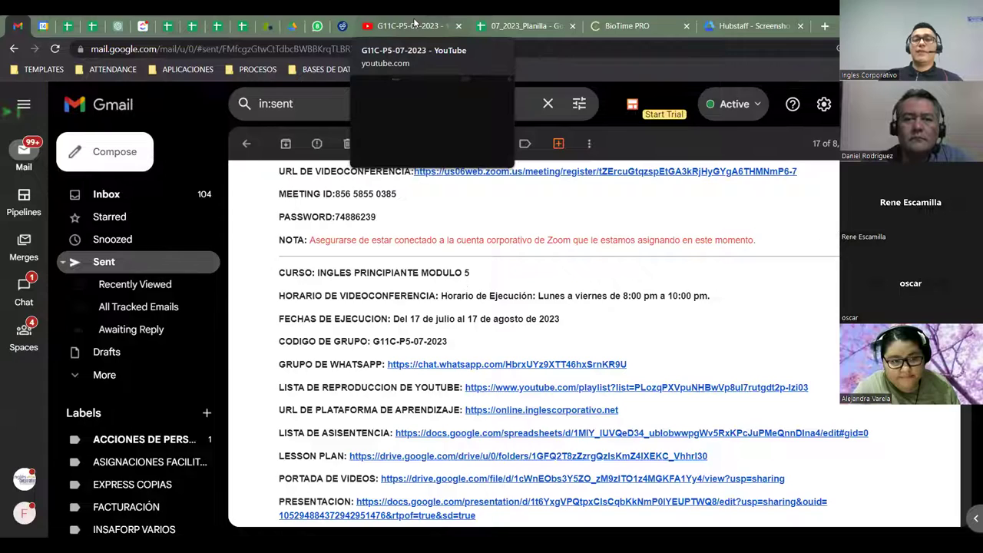
{"action": "left_click", "coordinate": [395, 26]}
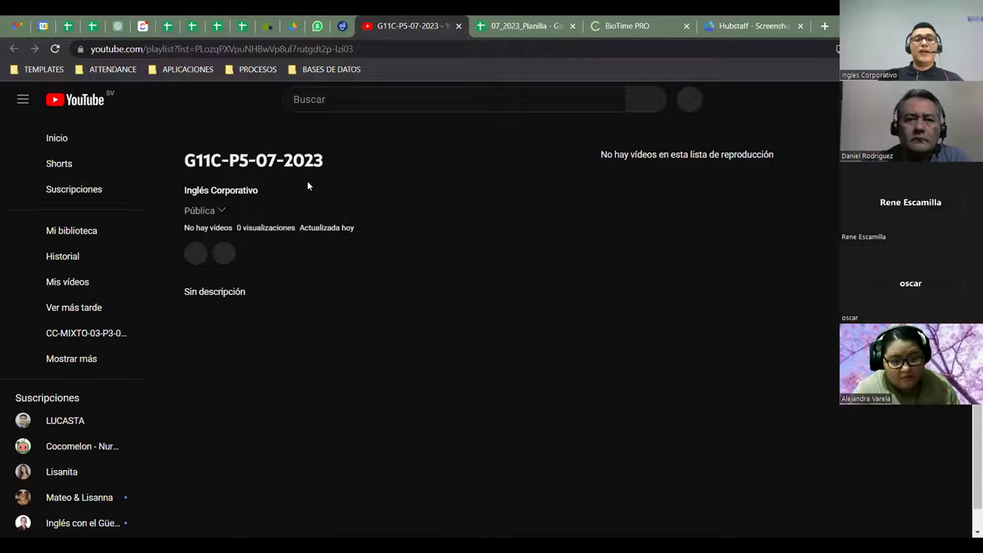
{"action": "left_click", "coordinate": [218, 170]}
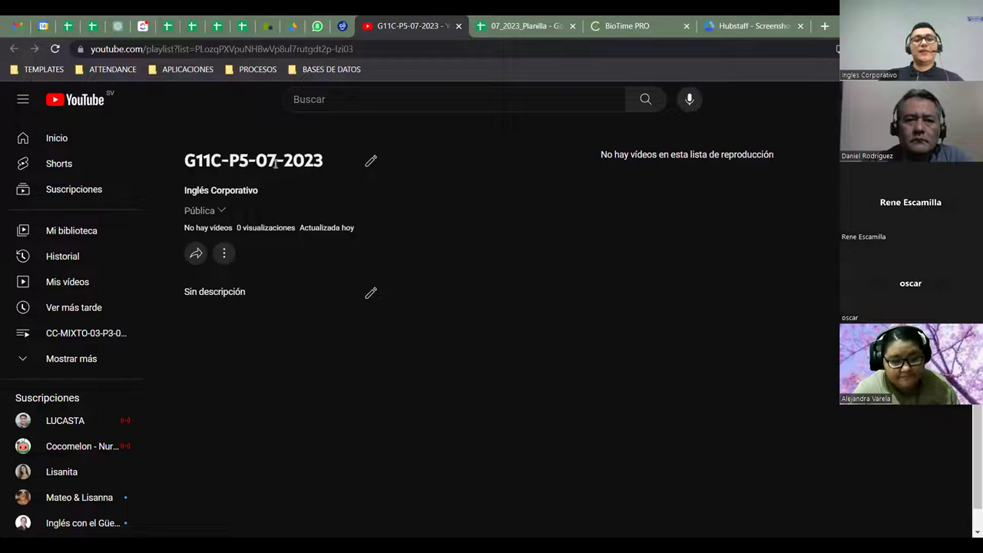
{"action": "left_click", "coordinate": [458, 26]}
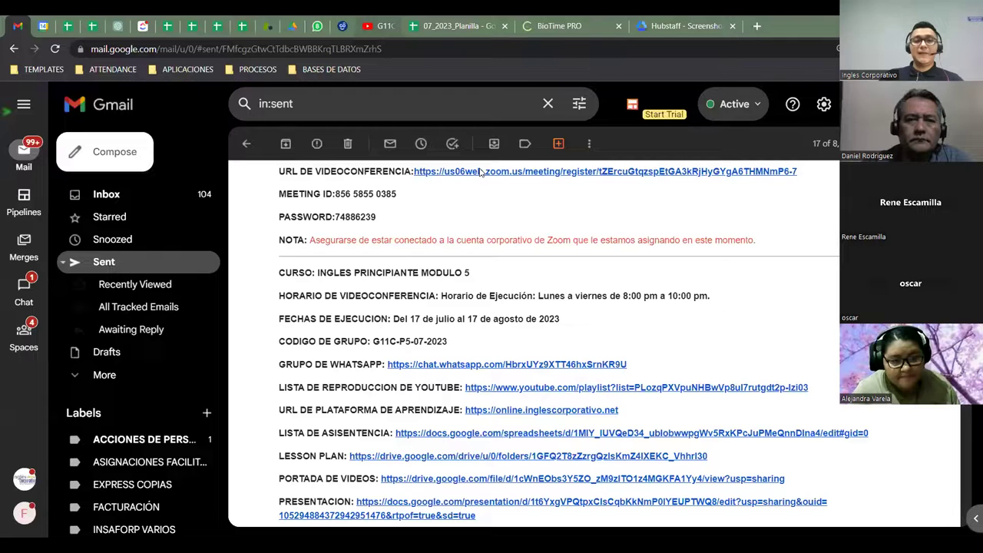
{"action": "left_click", "coordinate": [515, 417]}
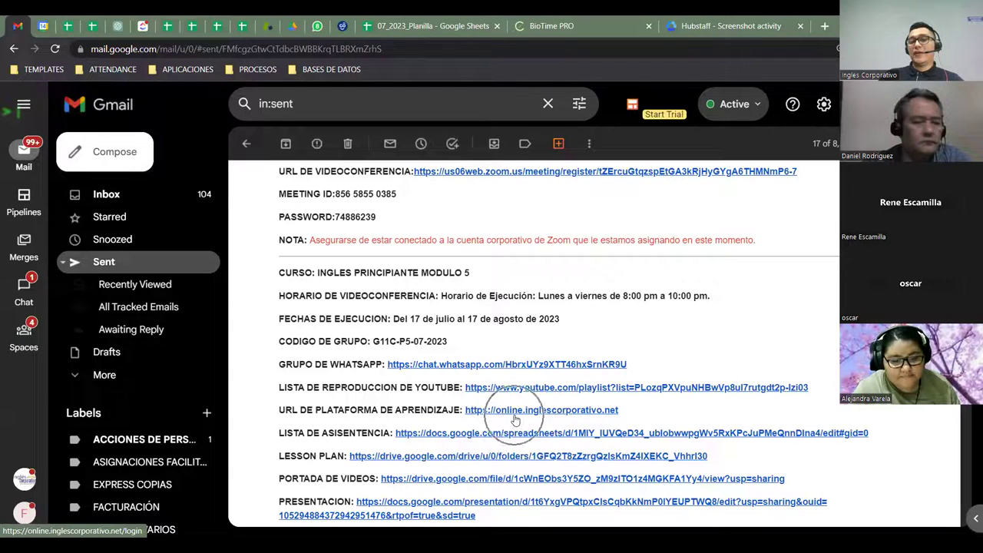
{"action": "right_click", "coordinate": [513, 421]}
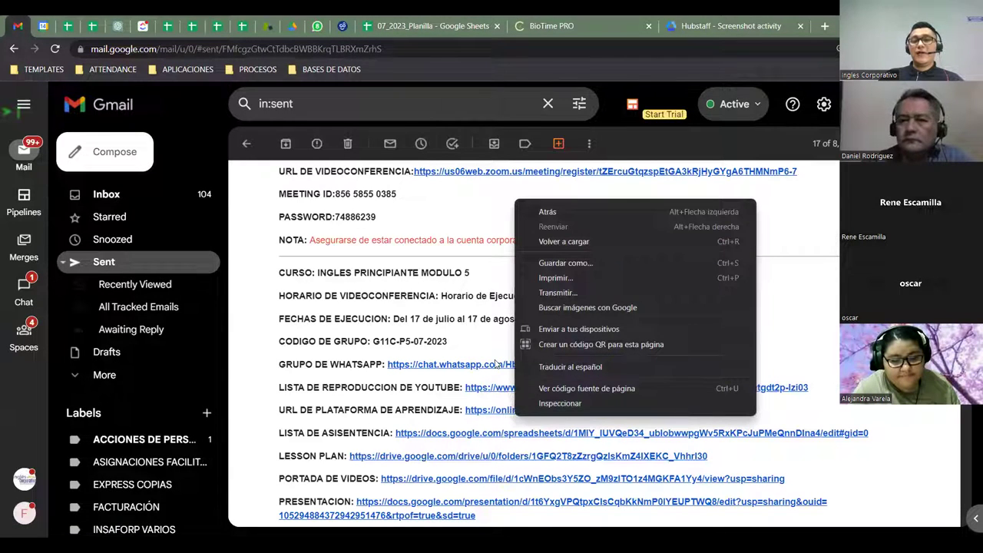
{"action": "left_click", "coordinate": [451, 212]}
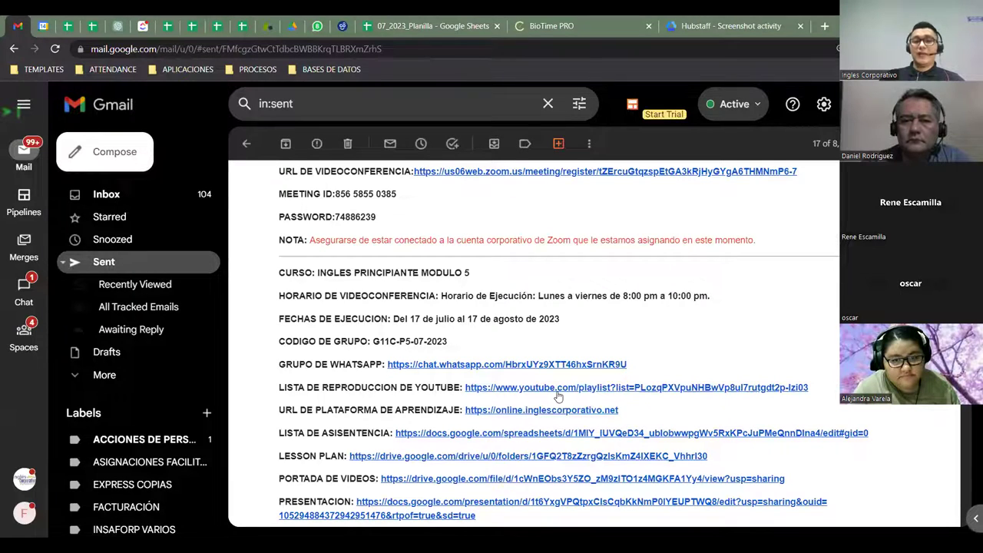
Open the attendance list spreadsheet linked in the course email in a new tab and switch to it
{"action": "scroll", "coordinate": [401, 398], "scroll_direction": "down", "scroll_amount": 1}
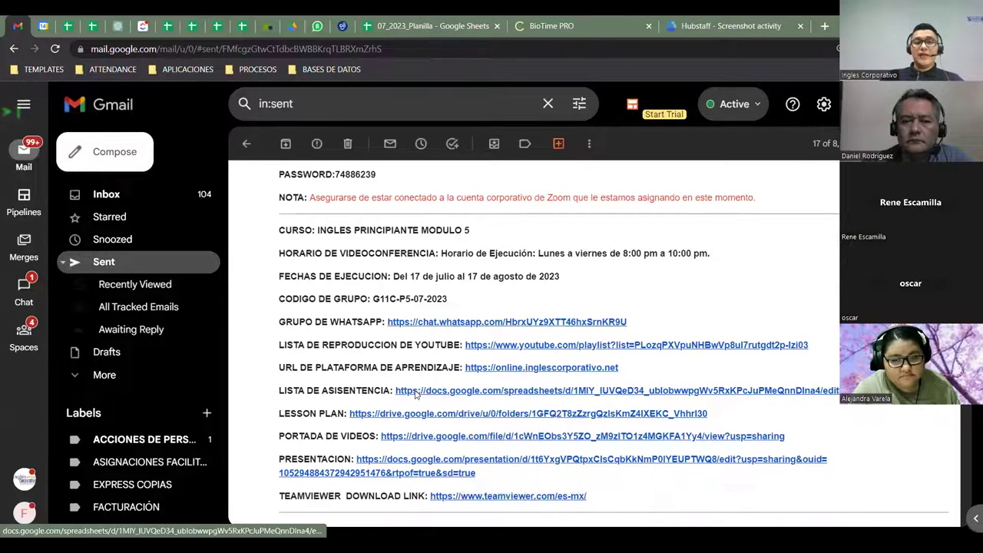
{"action": "right_click", "coordinate": [417, 394]}
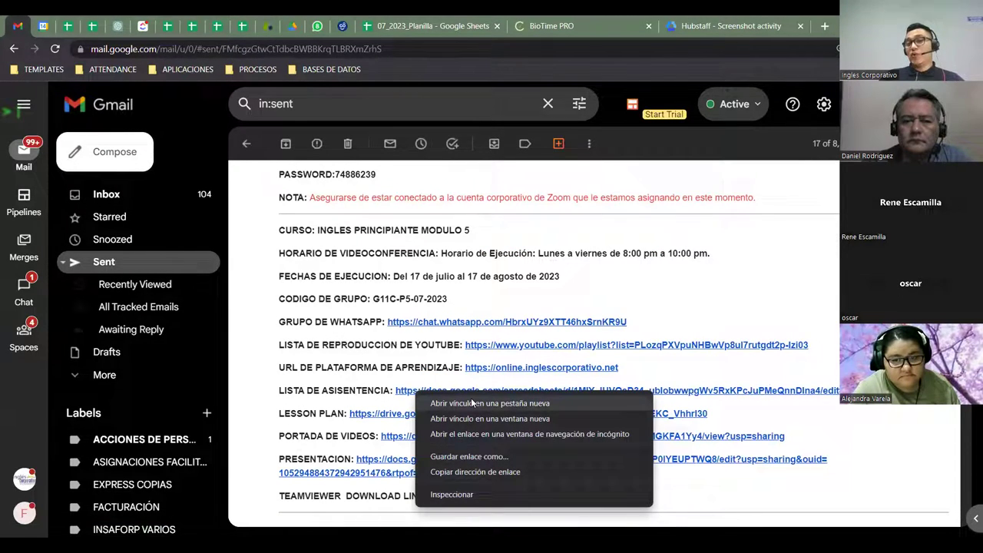
{"action": "left_click", "coordinate": [473, 403]}
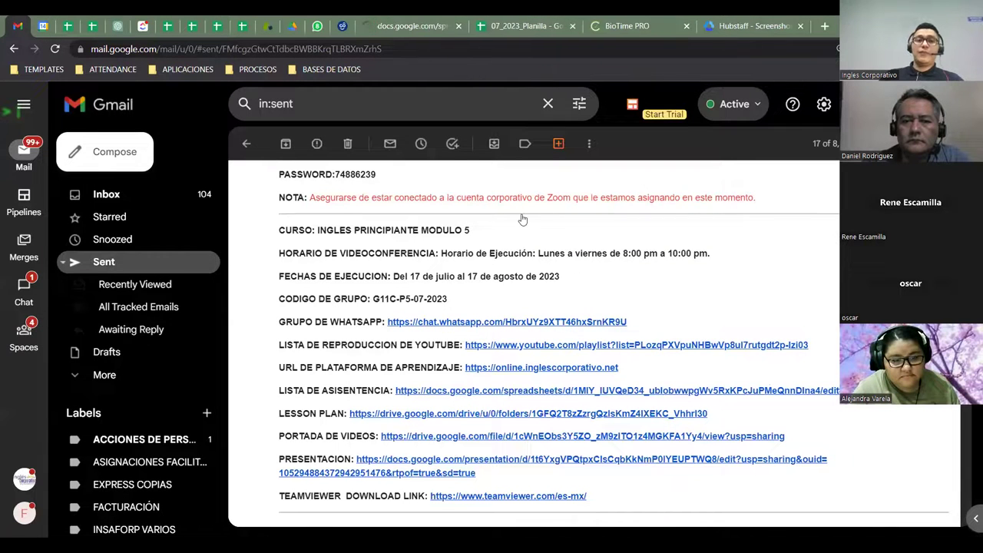
{"action": "left_click", "coordinate": [433, 24]}
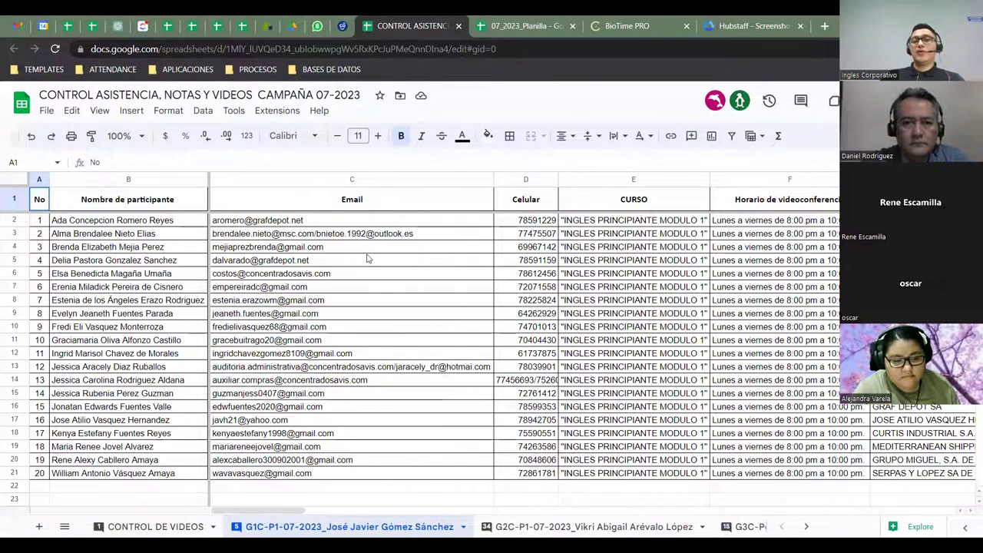
Examine the participant names listed in the G1C-P1-07-2023 sheet
{"action": "mouse_move", "coordinate": [366, 260]}
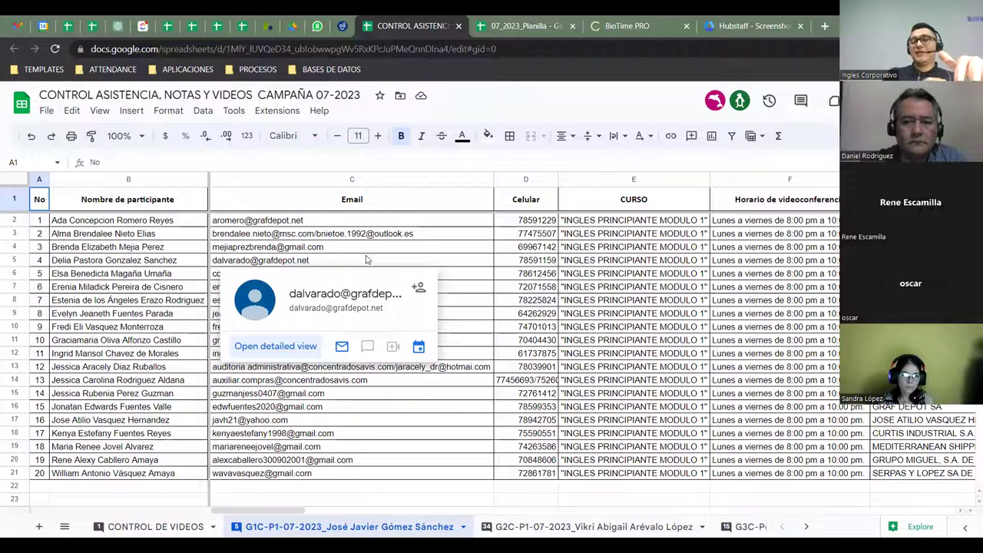
{"action": "left_click", "coordinate": [172, 238]}
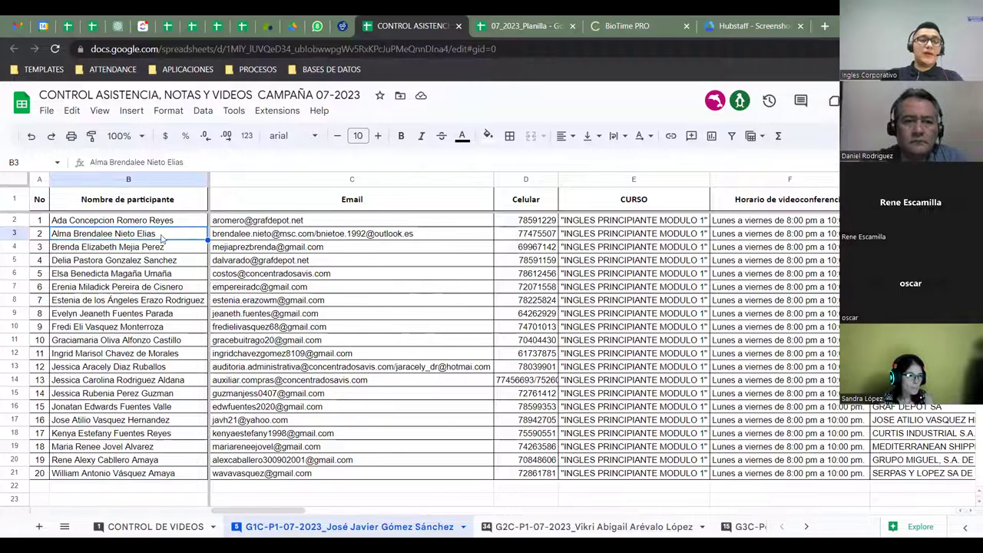
{"action": "left_click_drag", "start_coordinate": [168, 225], "coordinate": [167, 474]}
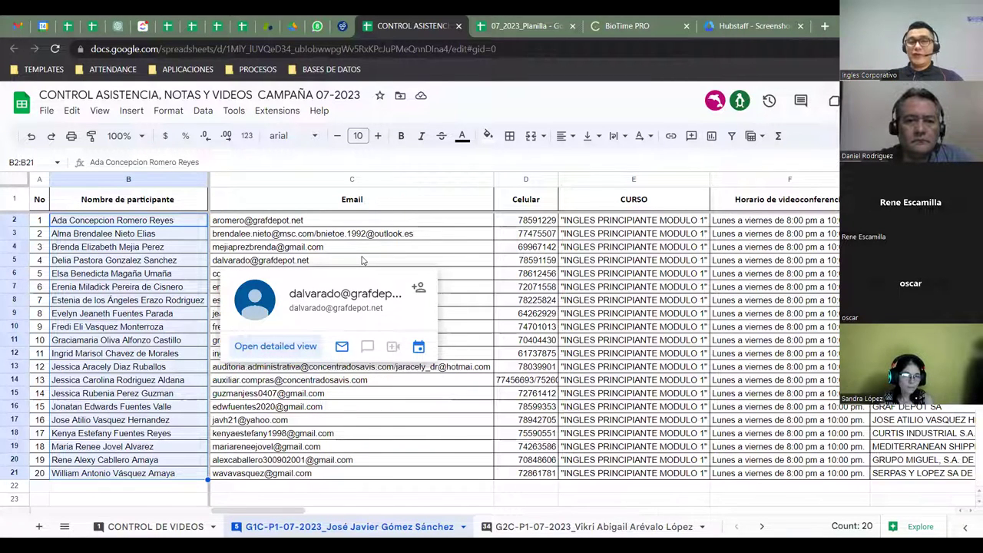
{"action": "left_click", "coordinate": [301, 433]}
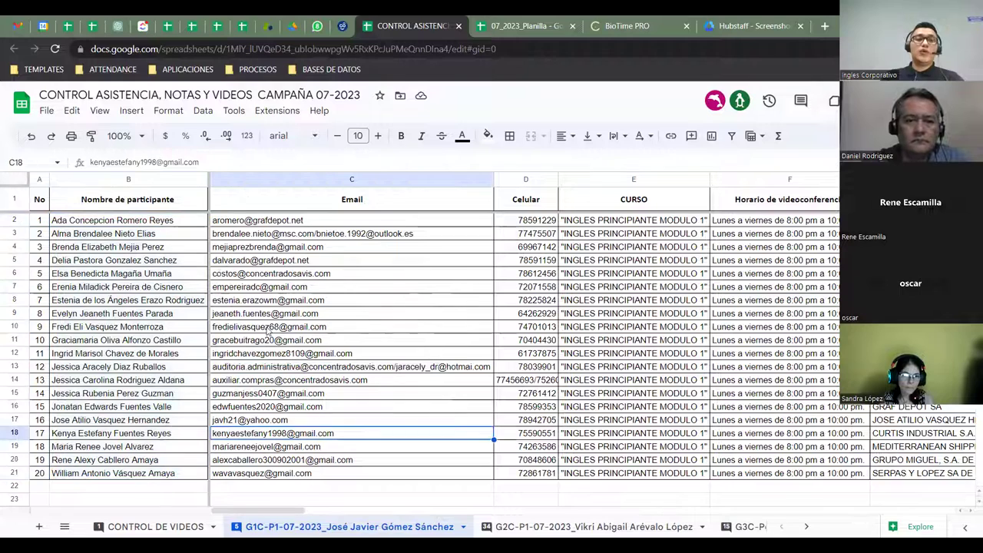
Examine the participants' email, phone, course, schedule and company columns in the G1C-P1-07-2023 sheet
{"action": "left_click", "coordinate": [335, 252]}
{"action": "key", "text": "Right"}
{"action": "key", "text": "Right"}
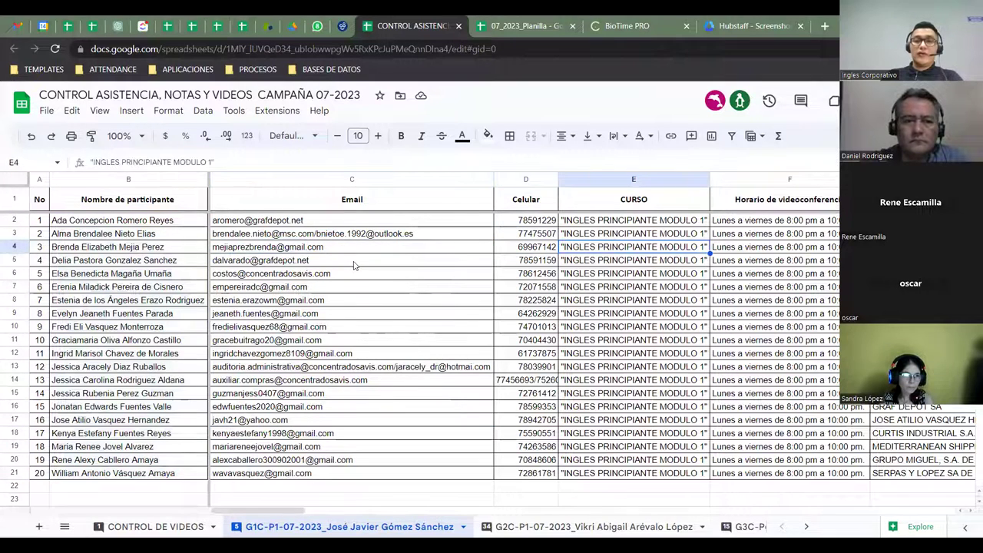
{"action": "key", "text": "Right"}
{"action": "key", "text": "Right"}
{"action": "key", "text": "Right"}
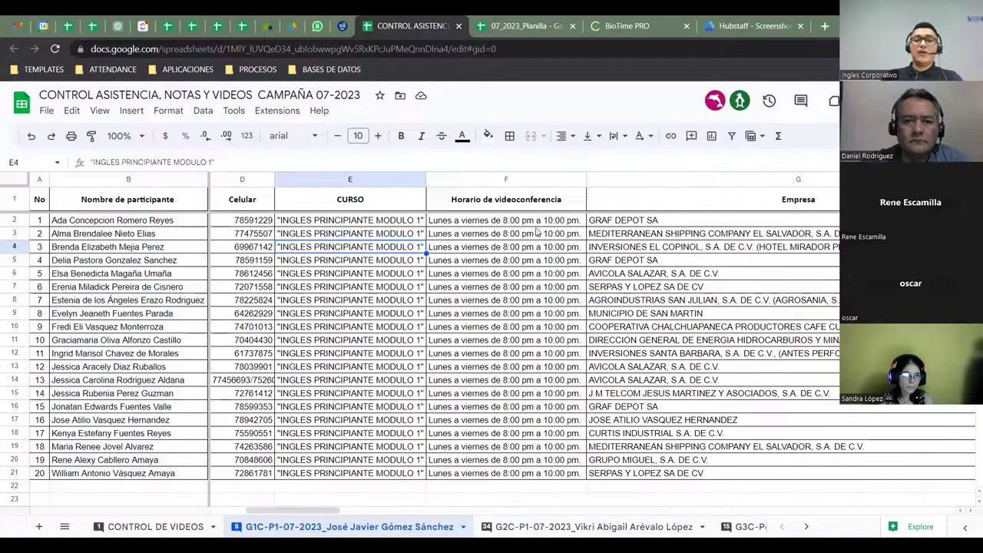
{"action": "left_click", "coordinate": [436, 223]}
{"action": "key", "text": "Left"}
{"action": "key", "text": "Left"}
{"action": "key", "text": "Left"}
{"action": "key", "text": "Left"}
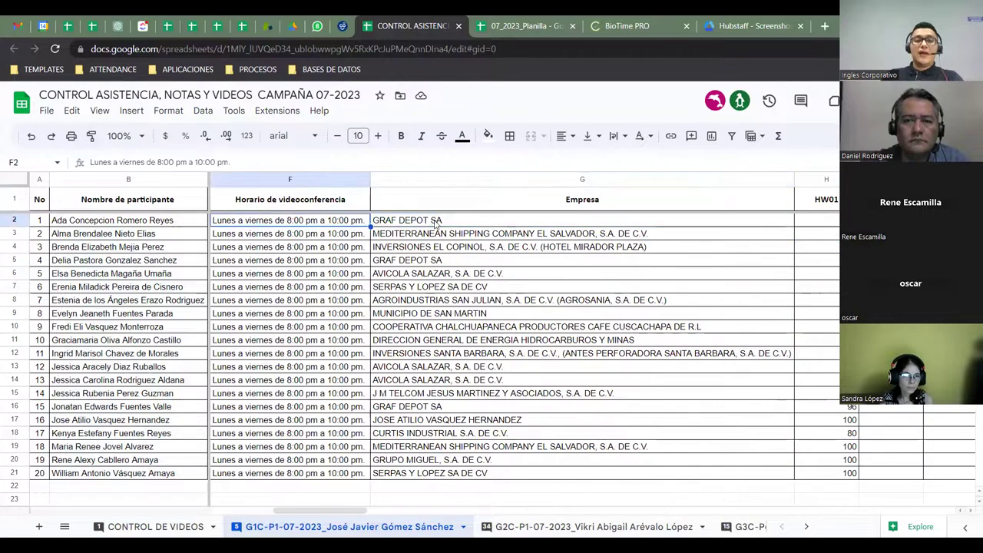
{"action": "key", "text": "Right"}
{"action": "key", "text": "Right"}
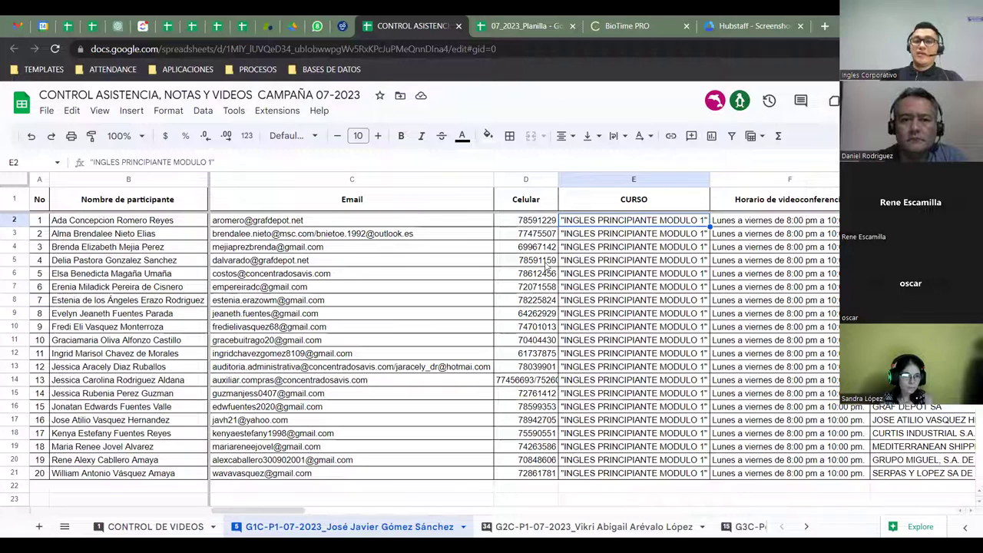
Browse the workbook's group sheets through to the last one, G7C-I6-07-2023
{"action": "left_click", "coordinate": [806, 527]}
{"action": "left_click", "coordinate": [806, 527]}
{"action": "left_click", "coordinate": [806, 527]}
{"action": "left_click", "coordinate": [806, 527]}
{"action": "left_click", "coordinate": [806, 527]}
{"action": "left_click", "coordinate": [806, 528]}
{"action": "left_click", "coordinate": [806, 527]}
{"action": "left_click", "coordinate": [806, 527]}
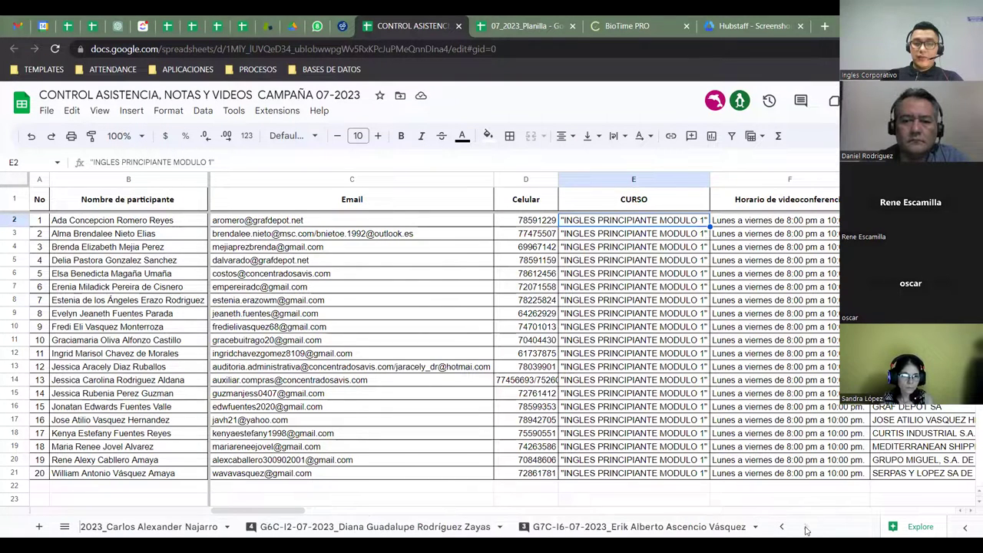
Look back over the CC-MIXTO group sheets and return to the G1C-P1-07-2023 sheet among the first ones
{"action": "left_click", "coordinate": [780, 527]}
{"action": "left_click", "coordinate": [780, 528]}
{"action": "left_click", "coordinate": [780, 528]}
{"action": "left_click", "coordinate": [780, 528]}
{"action": "left_click", "coordinate": [780, 527]}
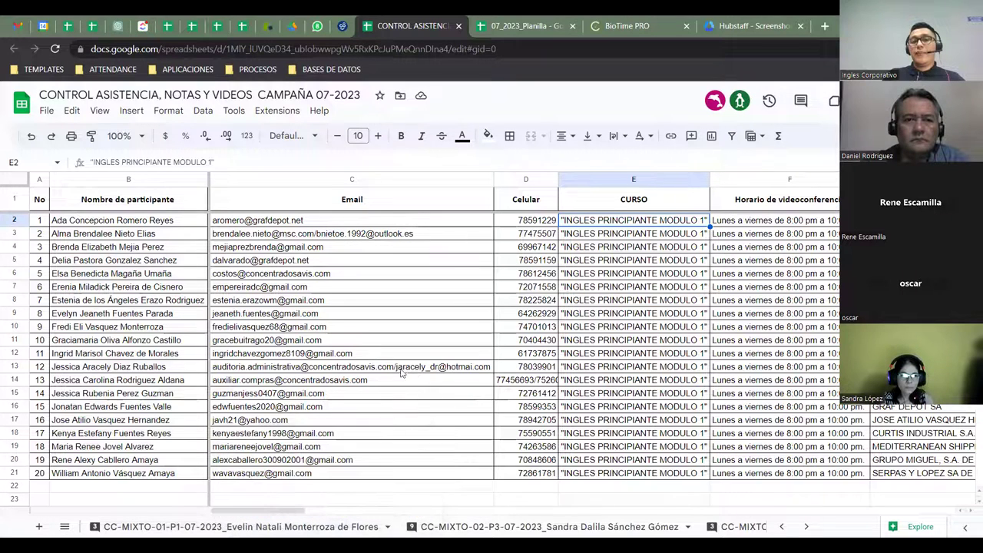
{"action": "mouse_move", "coordinate": [322, 274]}
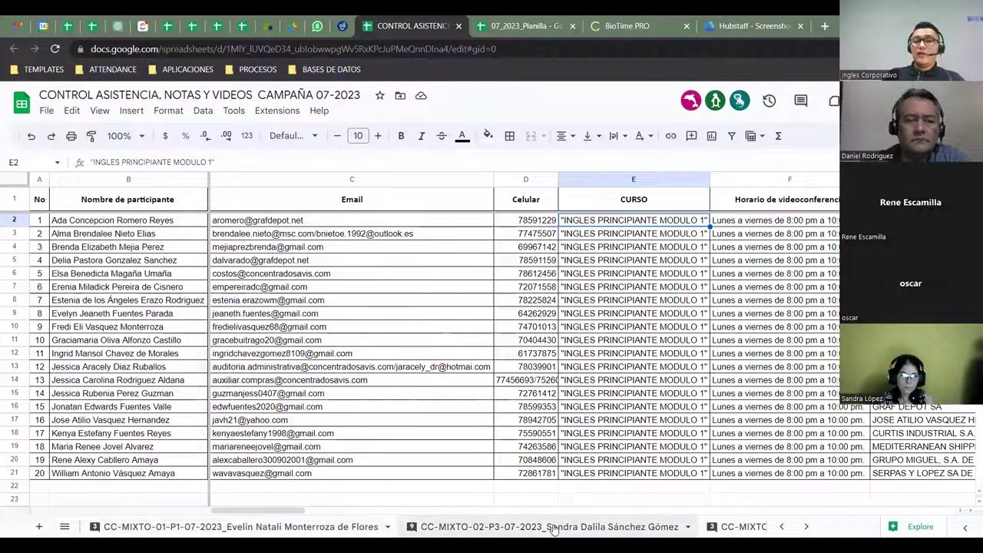
{"action": "left_click", "coordinate": [455, 530]}
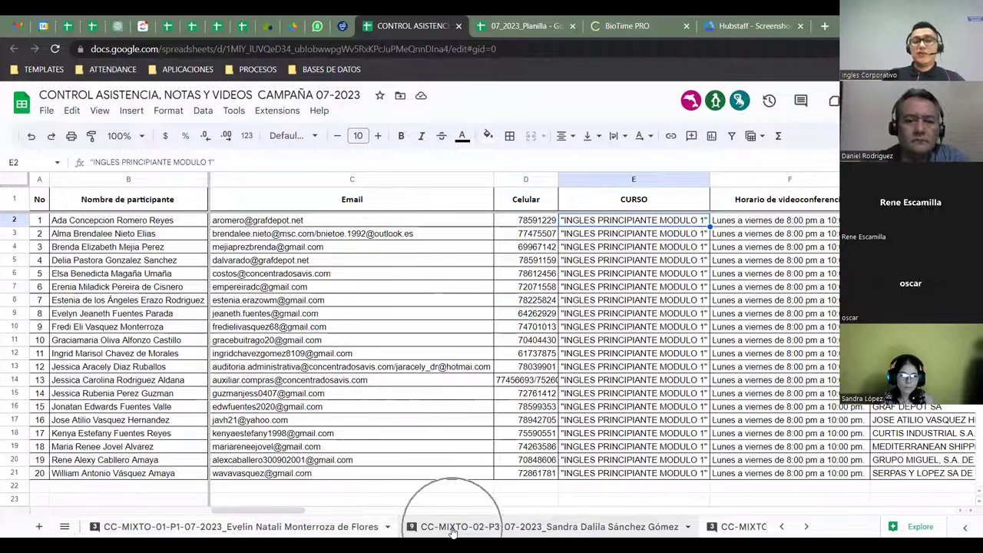
{"action": "left_click", "coordinate": [782, 526]}
{"action": "left_click", "coordinate": [782, 525]}
{"action": "left_click", "coordinate": [784, 526]}
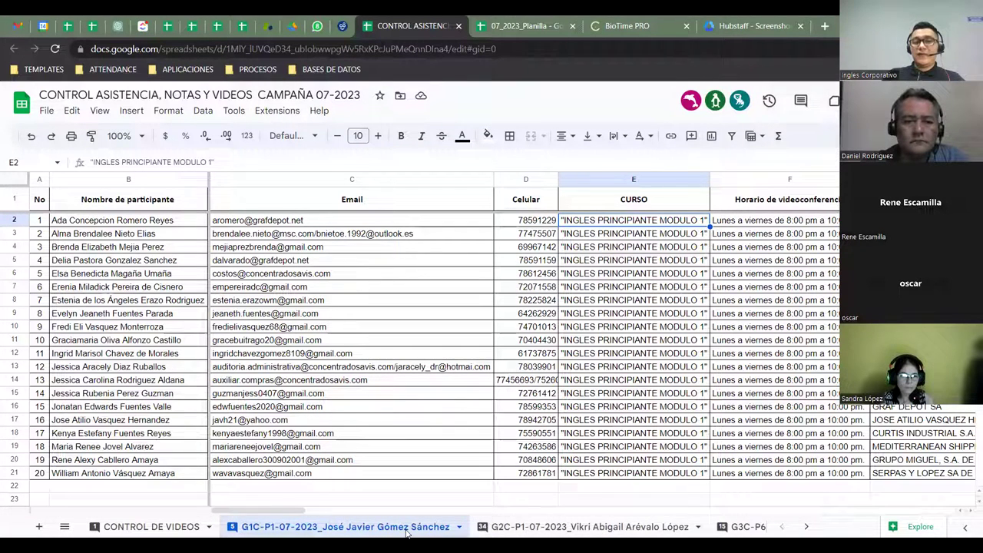
Review the G1C-P1-07-2023 participant data from the email column across to the company and HW01 columns
{"action": "left_click", "coordinate": [425, 421]}
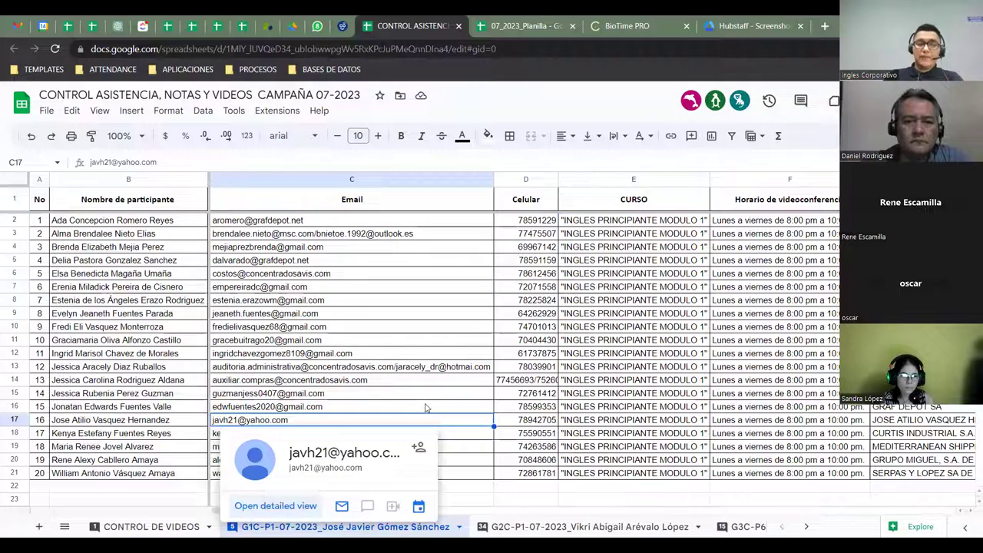
{"action": "left_click", "coordinate": [329, 251]}
{"action": "key", "text": "Right"}
{"action": "key", "text": "Right"}
{"action": "key", "text": "Right"}
{"action": "key", "text": "Right"}
{"action": "key", "text": "Right"}
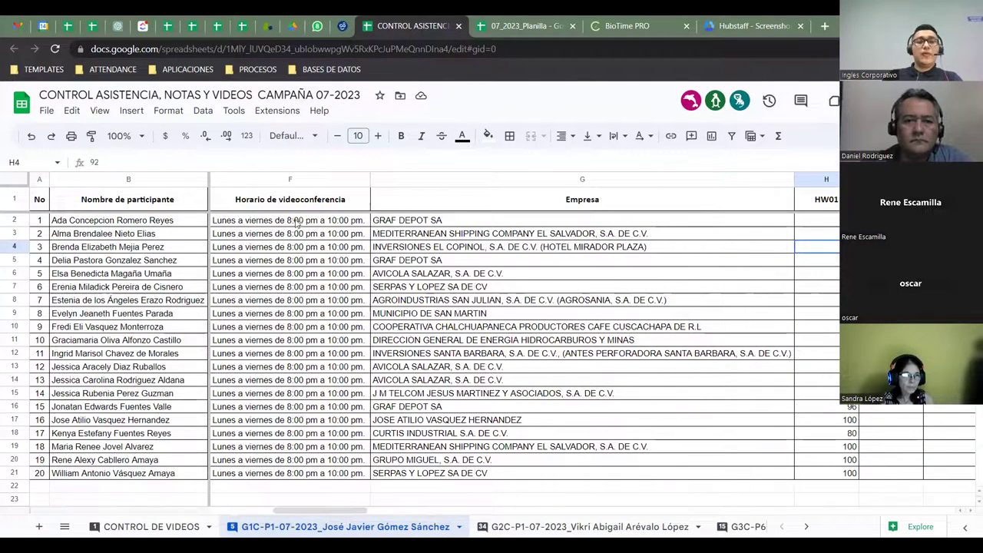
{"action": "left_click", "coordinate": [407, 222]}
{"action": "key", "text": "Right"}
{"action": "key", "text": "Right"}
{"action": "key", "text": "Left"}
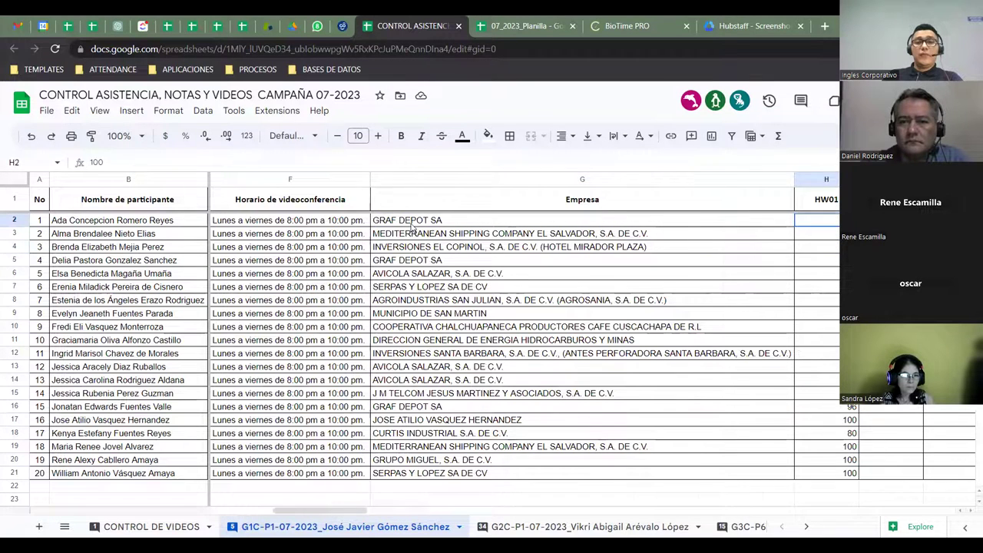
{"action": "key", "text": "Right"}
{"action": "key", "text": "Right"}
{"action": "key", "text": "Left"}
{"action": "key", "text": "Left"}
{"action": "key", "text": "Left"}
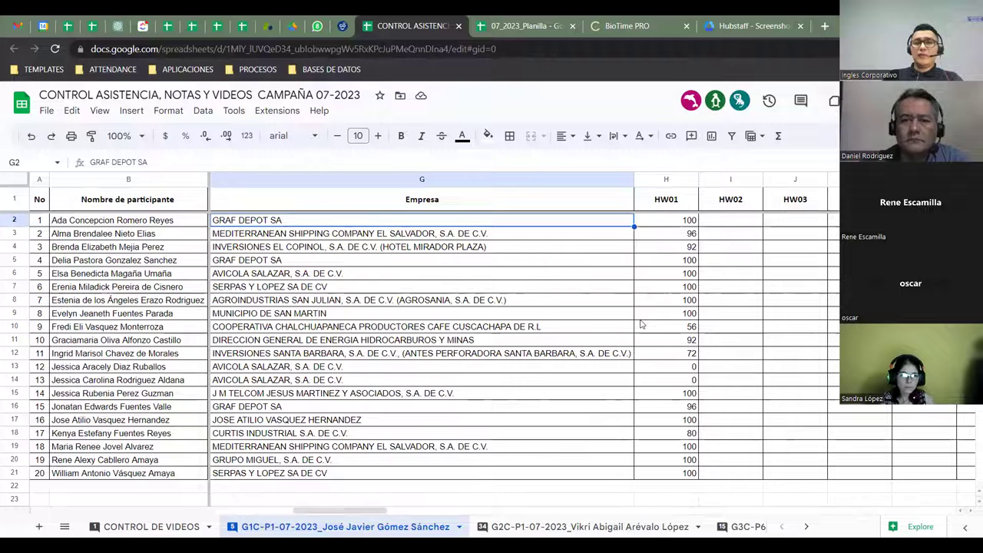
Examine the grade columns from HW01 to NOTA FINAL for the participants of G1C-P1-07-2023
{"action": "key", "text": "Down"}
{"action": "key", "text": "Down"}
{"action": "key", "text": "Down"}
{"action": "key", "text": "Down"}
{"action": "key", "text": "Right"}
{"action": "key", "text": "Right"}
{"action": "key", "text": "Right"}
{"action": "key", "text": "Right"}
{"action": "key", "text": "Right"}
{"action": "key", "text": "Right"}
{"action": "key", "text": "Right"}
{"action": "key", "text": "Left"}
{"action": "key", "text": "Left"}
{"action": "key", "text": "Left"}
{"action": "key", "text": "Left"}
{"action": "key", "text": "Left"}
{"action": "key", "text": "Left"}
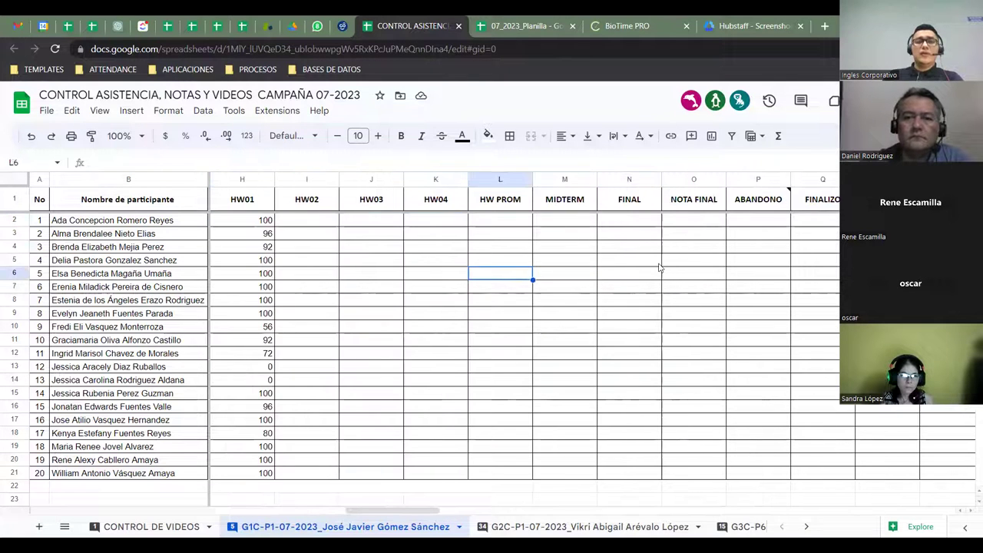
{"action": "key", "text": "Left"}
Review the grade column headers in the first row, from the homework columns to HW PROM and beyond
{"action": "left_click", "coordinate": [731, 212]}
{"action": "key", "text": "Right"}
{"action": "key", "text": "Right"}
{"action": "key", "text": "Right"}
{"action": "key", "text": "Right"}
{"action": "key", "text": "Right"}
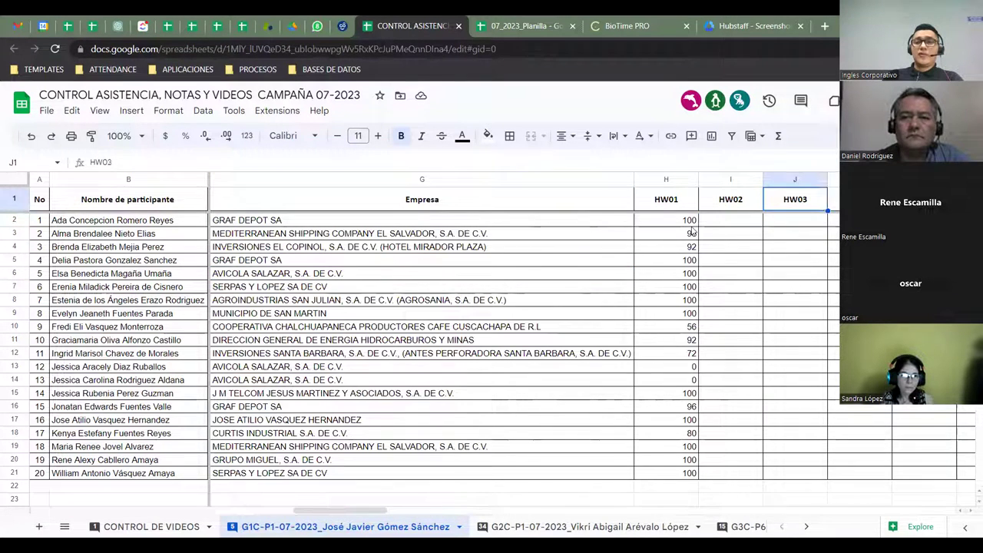
{"action": "key", "text": "Left"}
{"action": "key", "text": "Left"}
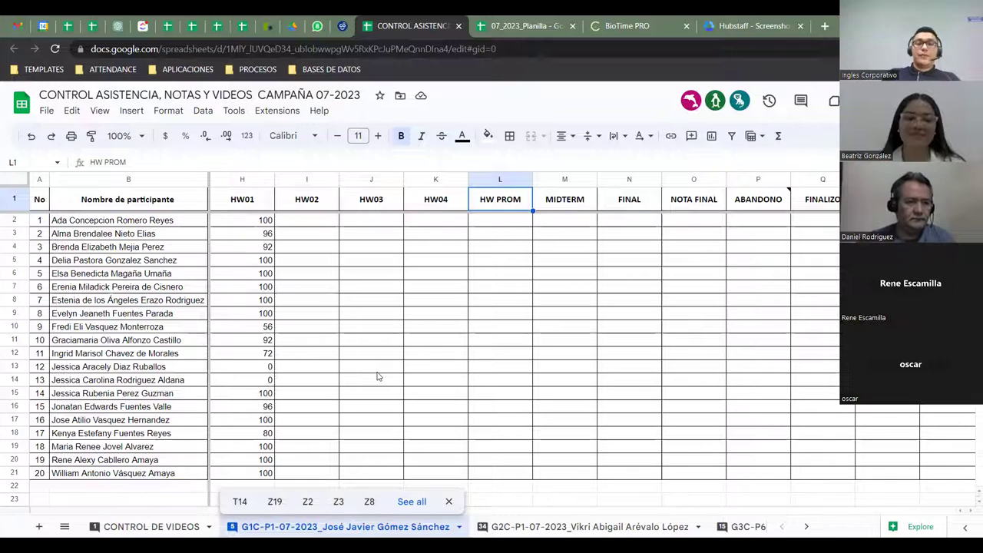
Inspect the HW03, HW04 and HW PROM cells in the first participant's row
{"action": "left_click", "coordinate": [377, 372]}
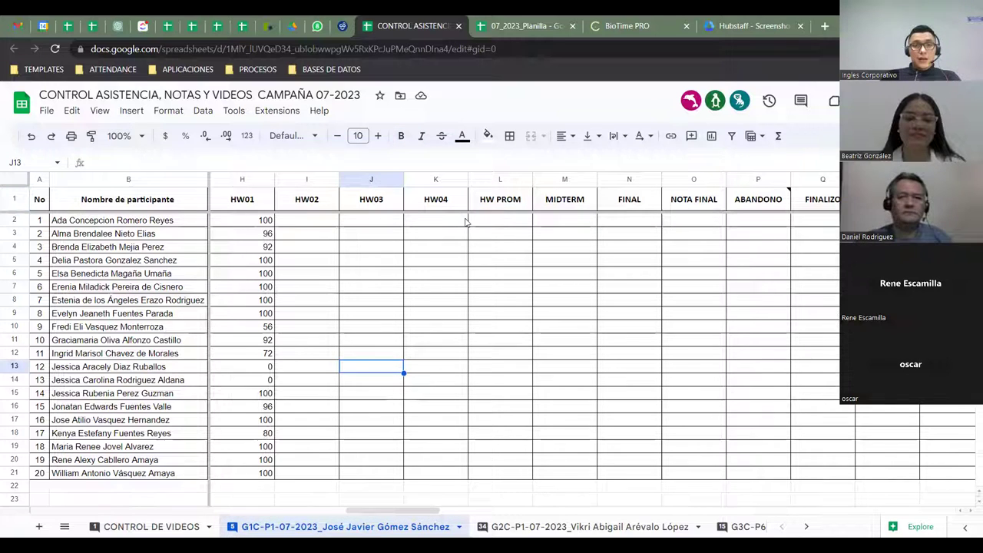
{"action": "left_click", "coordinate": [421, 225]}
{"action": "key", "text": "Right"}
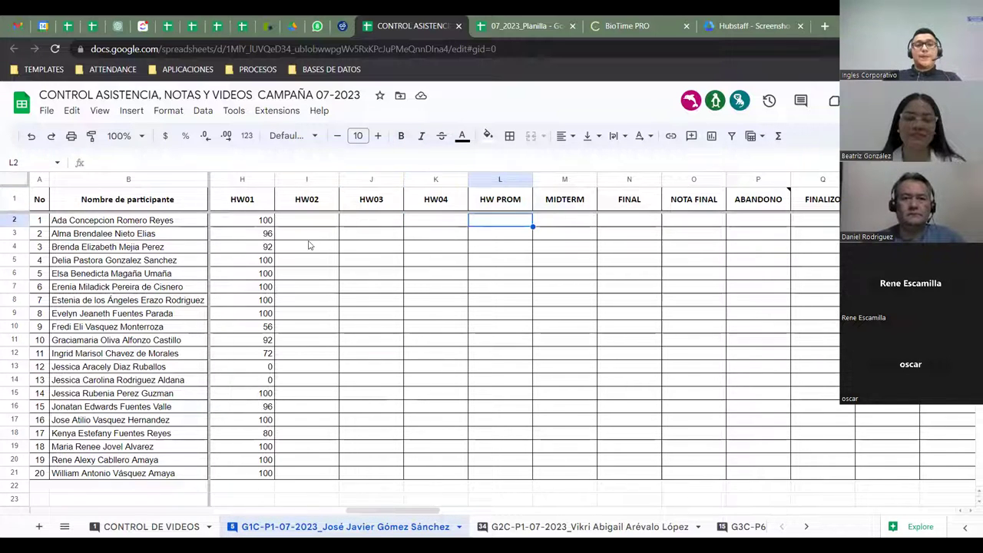
{"action": "key", "text": "Left"}
{"action": "key", "text": "Left"}
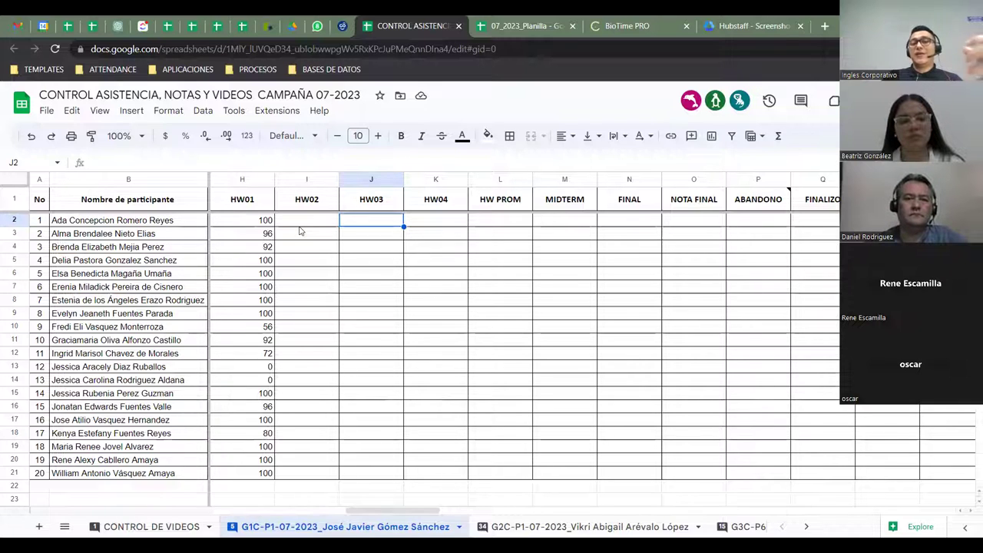
Review the first participant's row across the grade columns from HW03 to FINAL
{"action": "key", "text": "Left"}
{"action": "key", "text": "Right"}
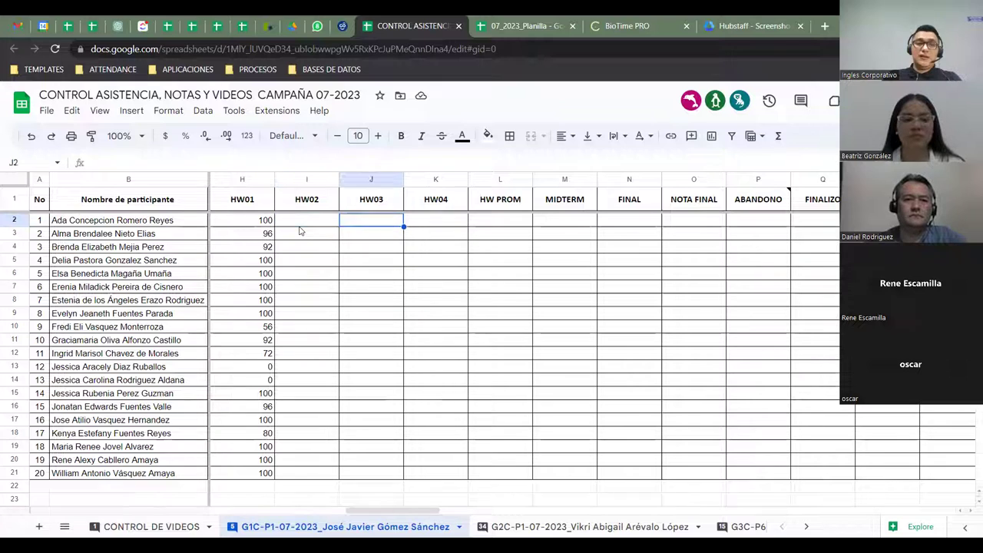
{"action": "key", "text": "Right"}
{"action": "key", "text": "Left"}
{"action": "key", "text": "Right"}
{"action": "key", "text": "Right"}
{"action": "key", "text": "Right"}
{"action": "key", "text": "Right"}
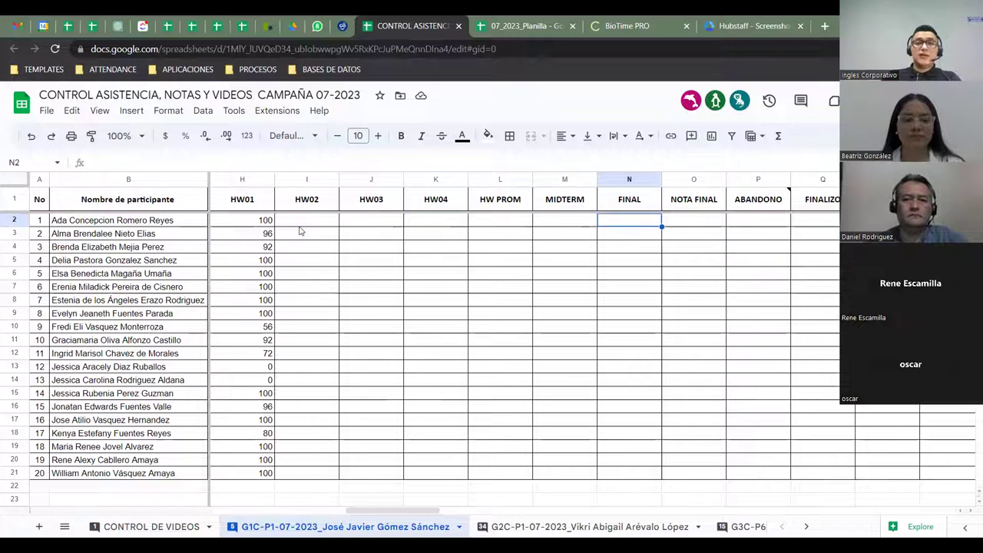
Continue along the first participant's row through the NOTA FINAL, ABANDONO and FINALIZO columns
{"action": "key", "text": "Right"}
{"action": "key", "text": "Right"}
{"action": "key", "text": "Left"}
{"action": "key", "text": "Right"}
{"action": "key", "text": "Right"}
{"action": "key", "text": "Right"}
{"action": "key", "text": "Right"}
{"action": "key", "text": "Right"}
{"action": "key", "text": "Right"}
{"action": "key", "text": "Right"}
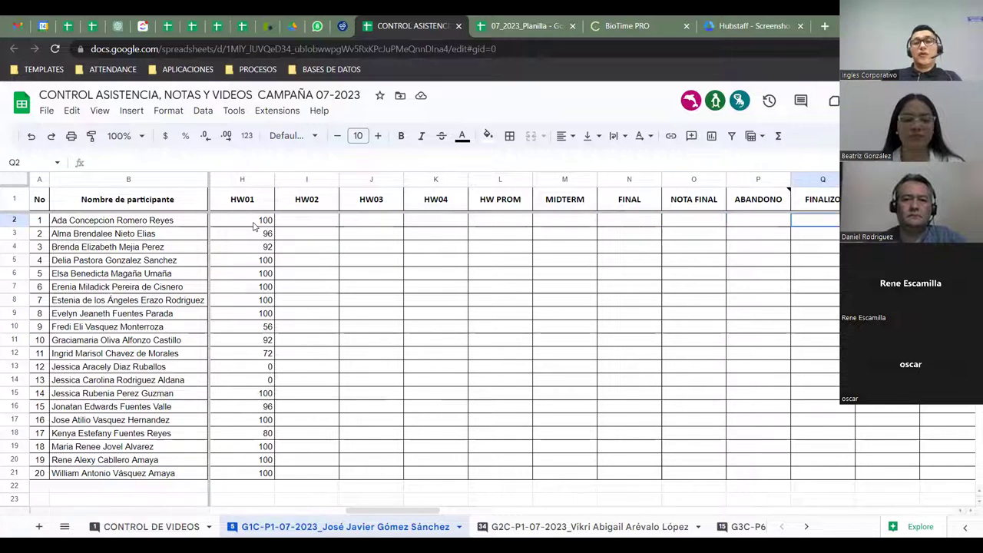
Look over the daily attendance and MINUTOS columns through JUEVES 06, ending at the first participant's LUNES 03 cell
{"action": "key", "text": "Right"}
{"action": "key", "text": "Right"}
{"action": "key", "text": "Right"}
{"action": "key", "text": "Right"}
{"action": "key", "text": "Right"}
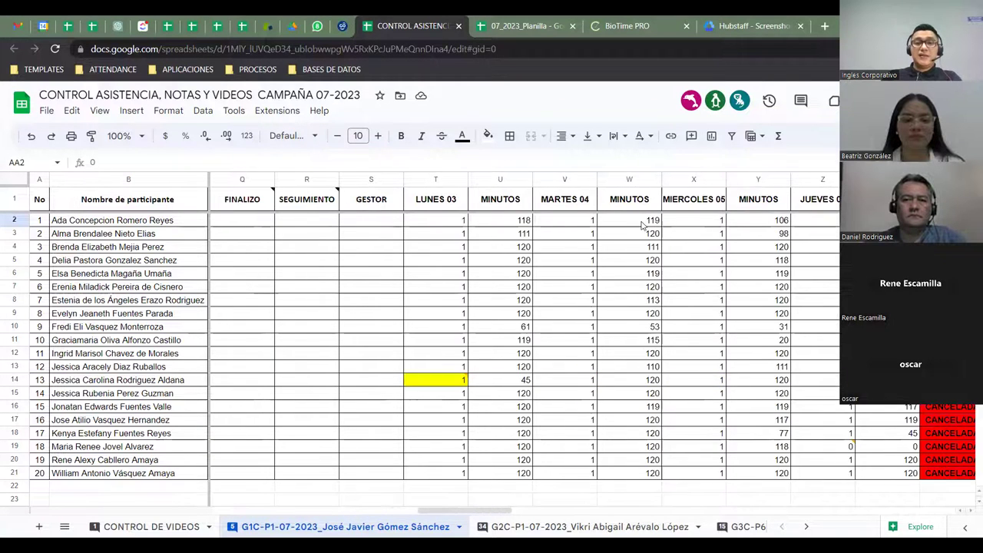
{"action": "key", "text": "Left"}
{"action": "key", "text": "Left"}
{"action": "key", "text": "Left"}
{"action": "key", "text": "Left"}
{"action": "key", "text": "Left"}
{"action": "key", "text": "Left"}
{"action": "key", "text": "Left"}
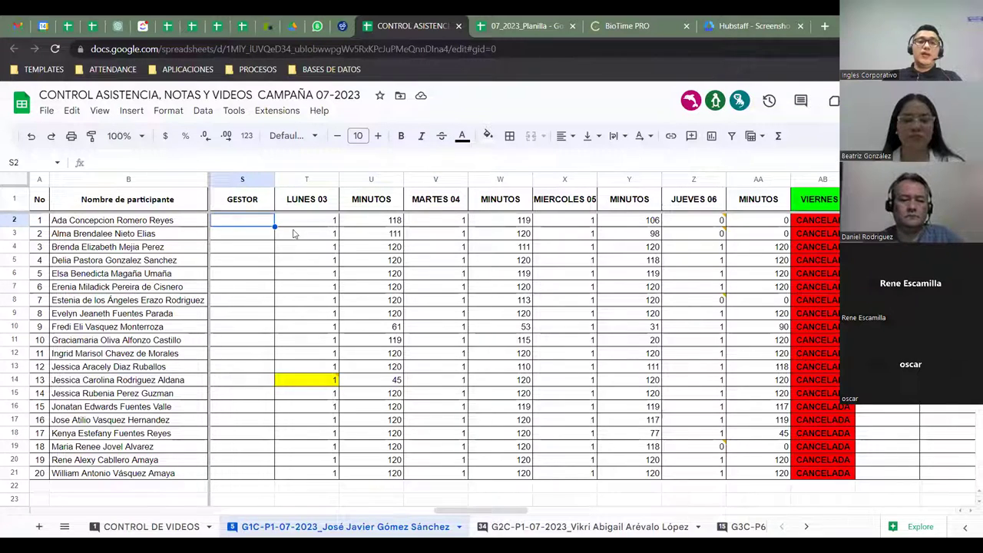
{"action": "key", "text": "Right"}
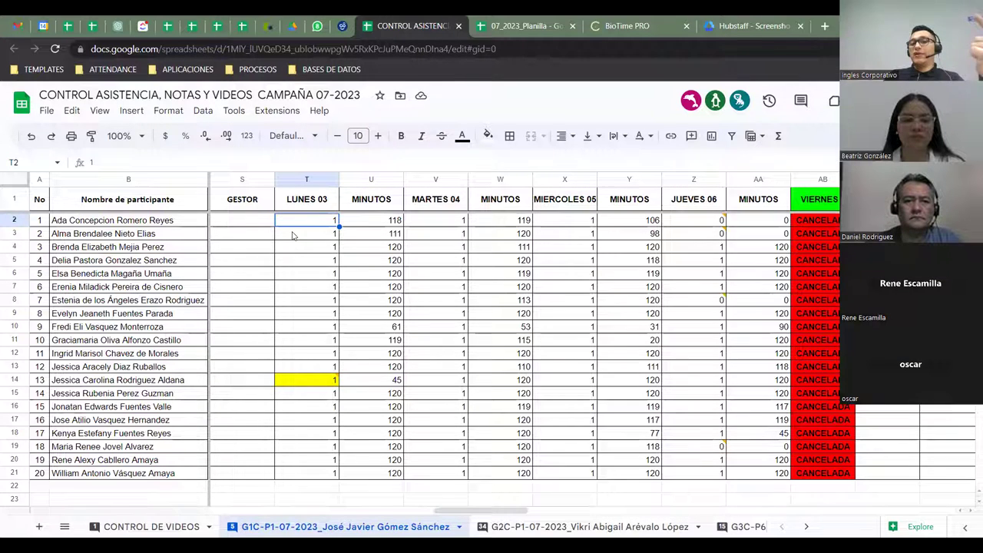
Inspect the second participant's LUNES 03 attendance, the adjacent MINUTOS column, and the first participant's MARTES 04 and LUNES 03 minutes cells
{"action": "left_click", "coordinate": [293, 235]}
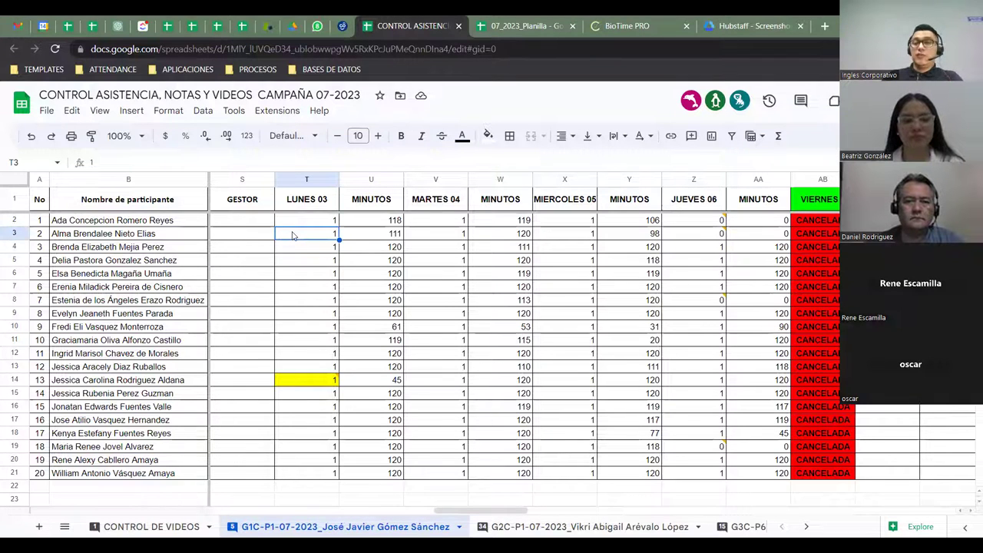
{"action": "left_click", "coordinate": [388, 180]}
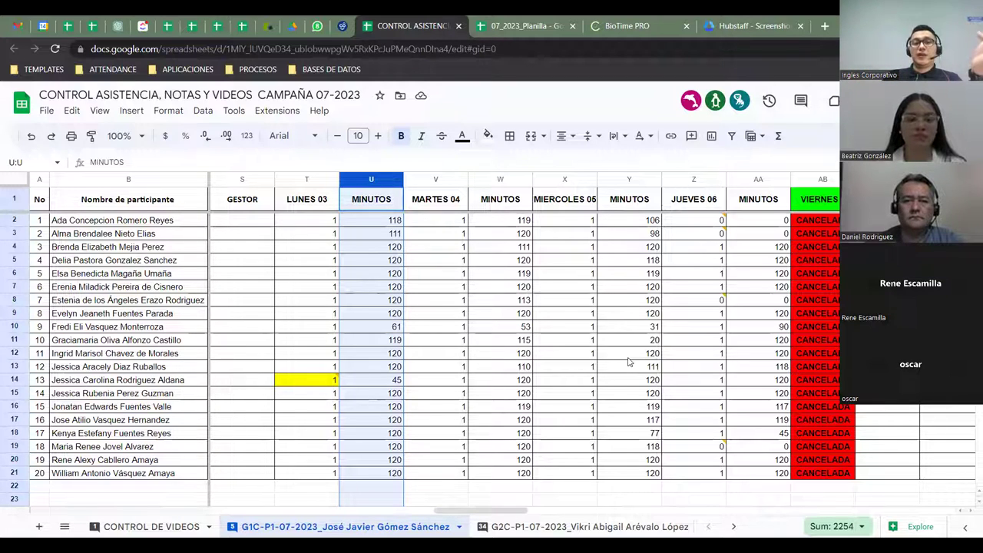
{"action": "left_click", "coordinate": [411, 223]}
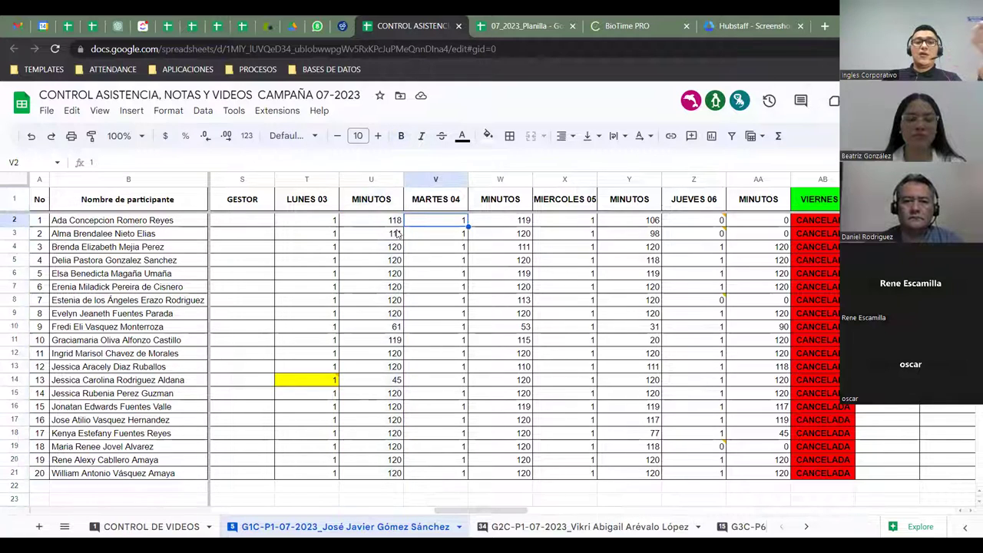
{"action": "left_click", "coordinate": [393, 222]}
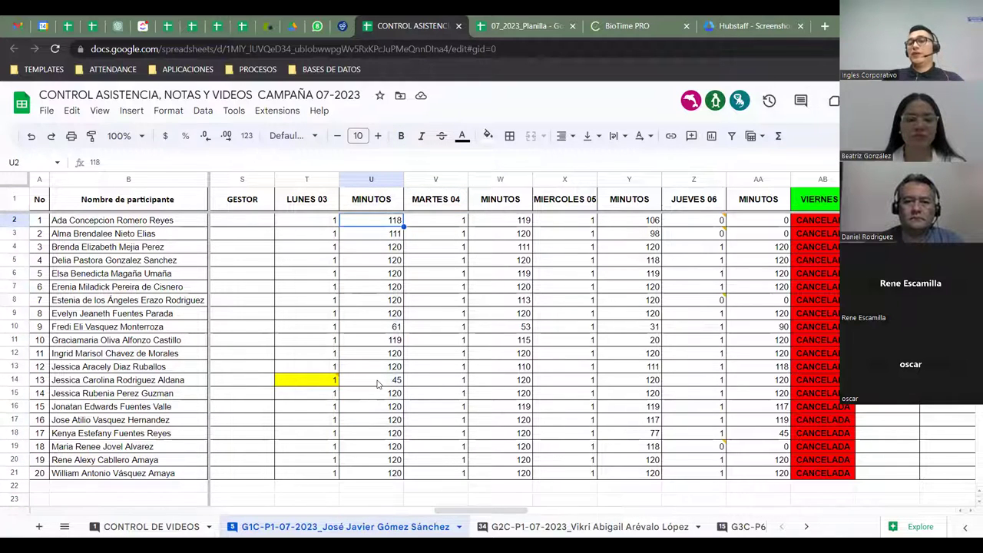
Review the attendance columns from MARTES 04 to VIERNES 7 along row 13
{"action": "left_click", "coordinate": [459, 372]}
{"action": "key", "text": "Right"}
{"action": "key", "text": "Right"}
{"action": "key", "text": "Right"}
{"action": "key", "text": "Right"}
{"action": "key", "text": "Right"}
{"action": "key", "text": "Right"}
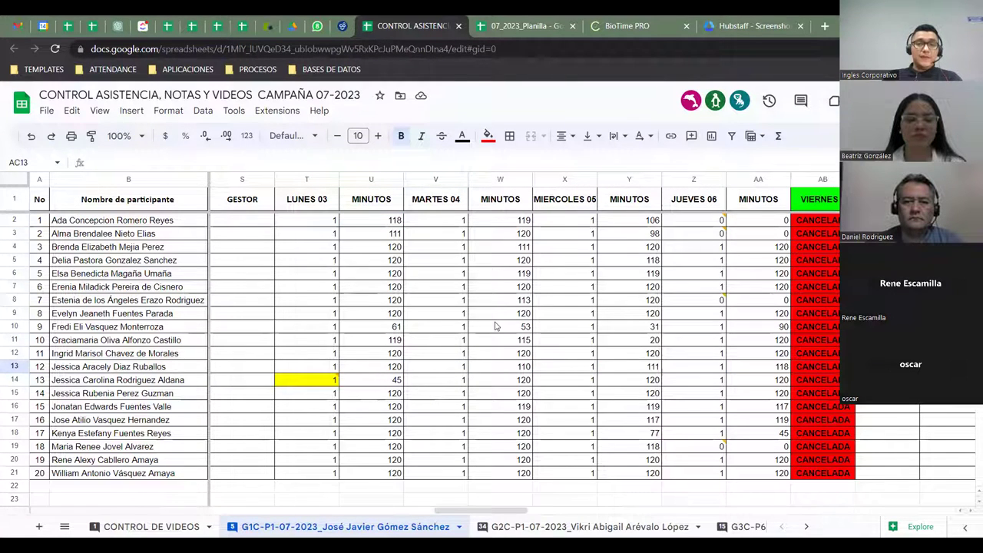
{"action": "key", "text": "Right"}
{"action": "key", "text": "Left"}
{"action": "key", "text": "Left"}
{"action": "key", "text": "Left"}
{"action": "key", "text": "Left"}
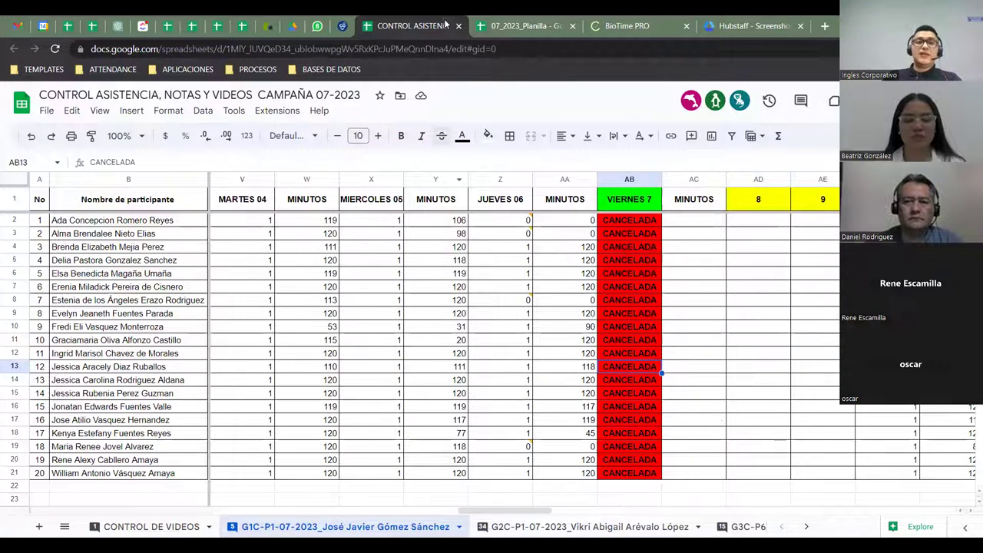
Close the control spreadsheet and open the LESSON PLAN link from the course email in Gmail
{"action": "left_click", "coordinate": [458, 25]}
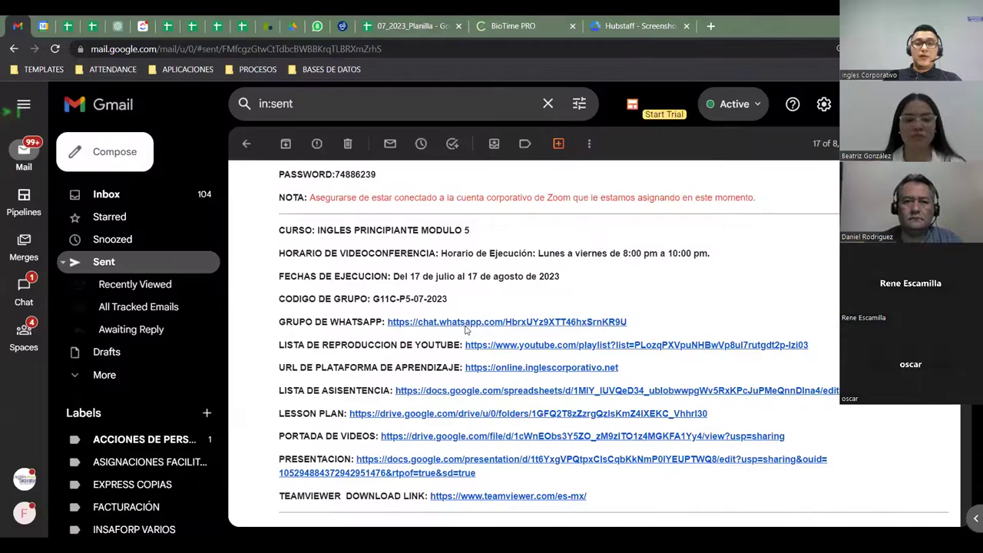
{"action": "left_click", "coordinate": [418, 393]}
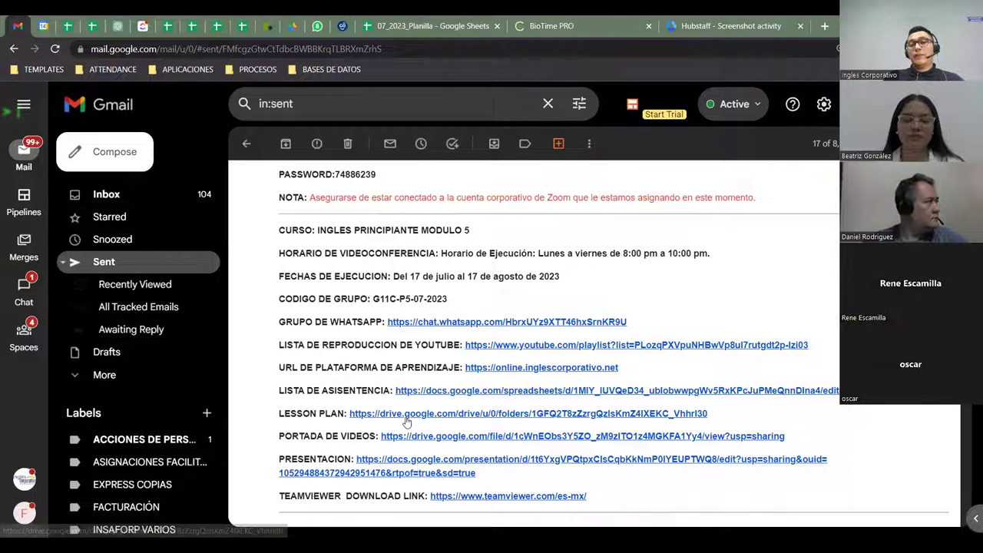
{"action": "right_click", "coordinate": [406, 421]}
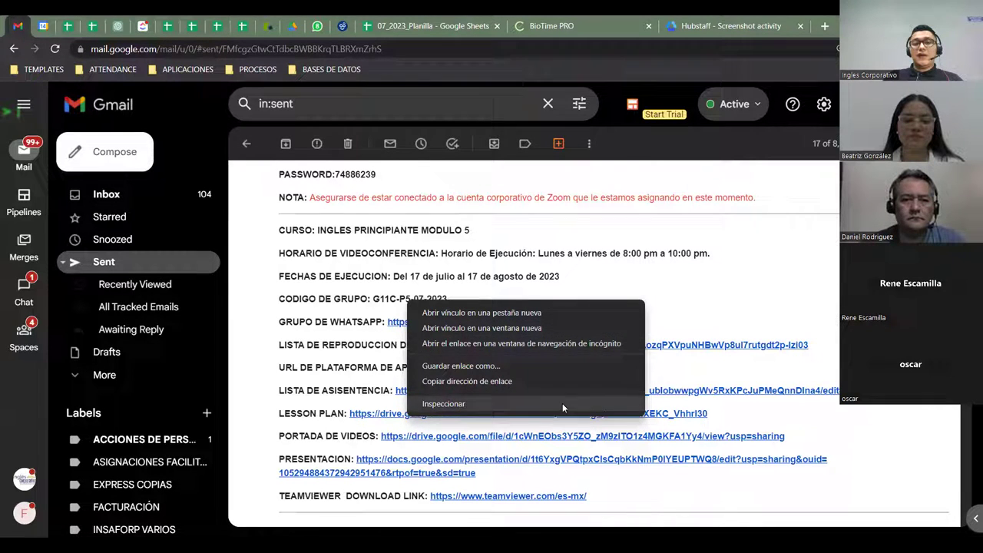
{"action": "left_click", "coordinate": [465, 328]}
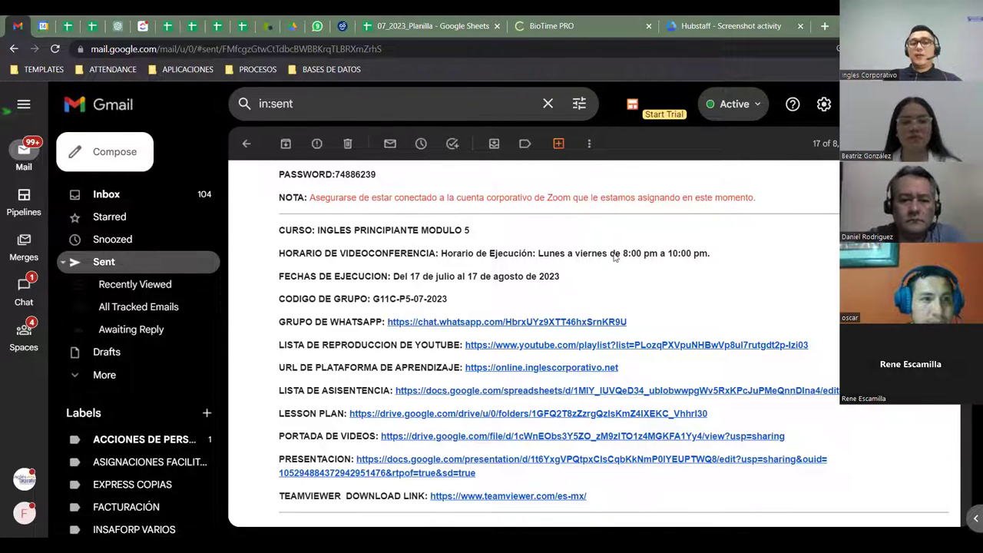
View the PORTADA DE VIDEOS image from the email link in a new tab and close it
{"action": "left_click", "coordinate": [417, 440]}
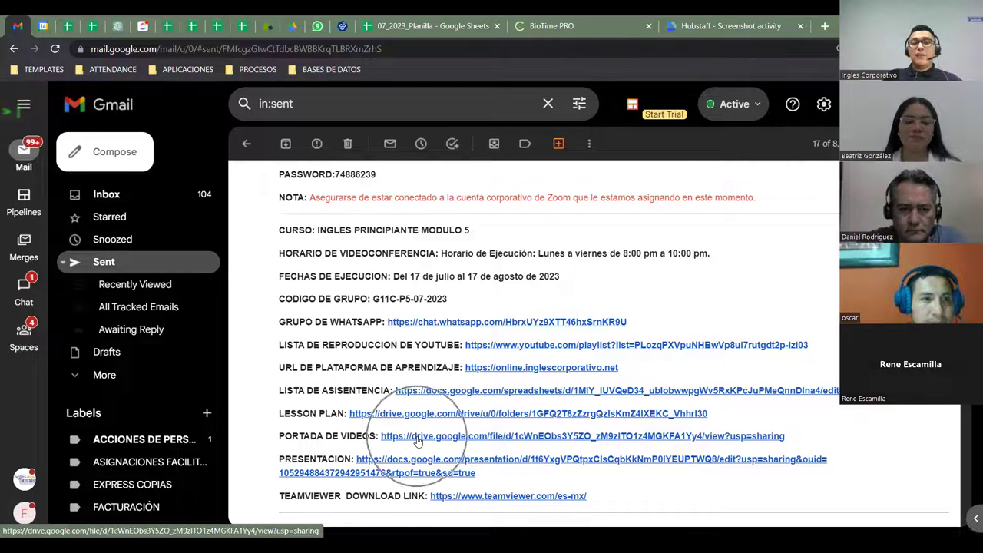
{"action": "right_click", "coordinate": [416, 440]}
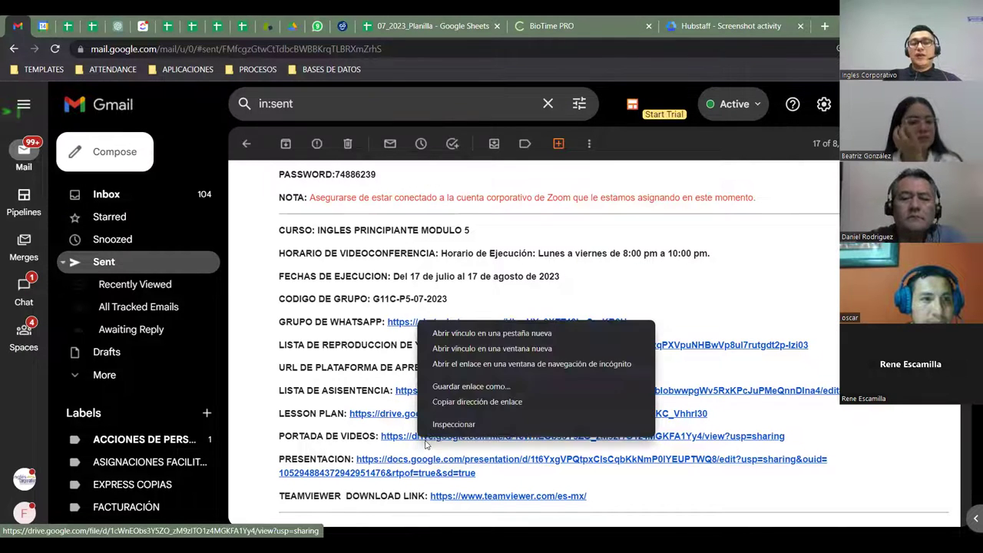
{"action": "left_click", "coordinate": [453, 326]}
{"action": "left_click", "coordinate": [399, 25]}
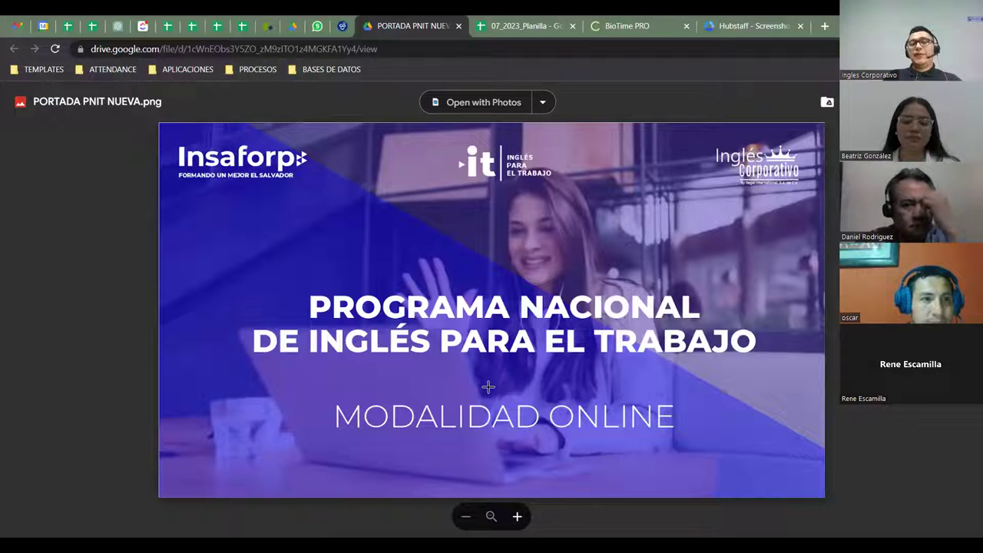
{"action": "left_click", "coordinate": [460, 26]}
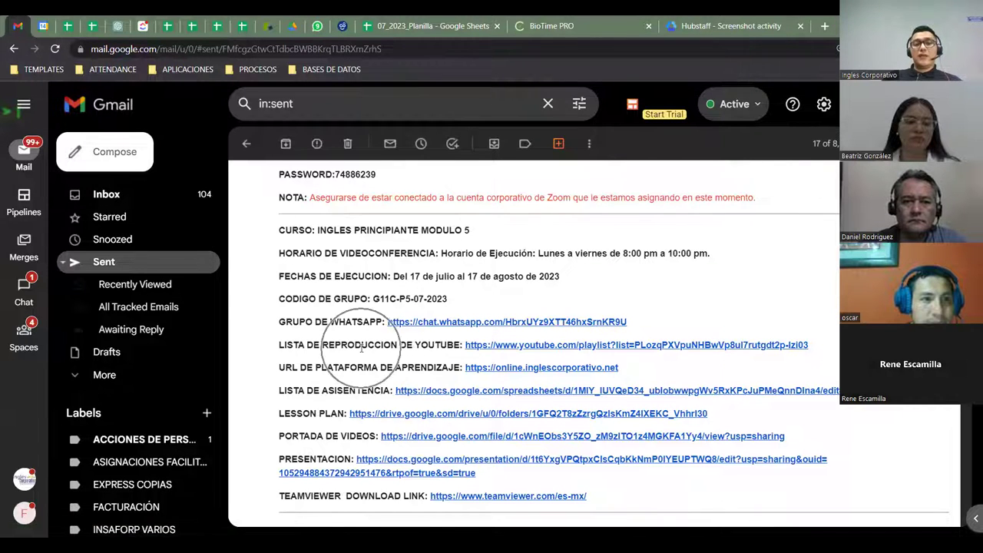
Open the PRESENTACION link from the email and review the attachments and the reply below the message
{"action": "right_click", "coordinate": [397, 470]}
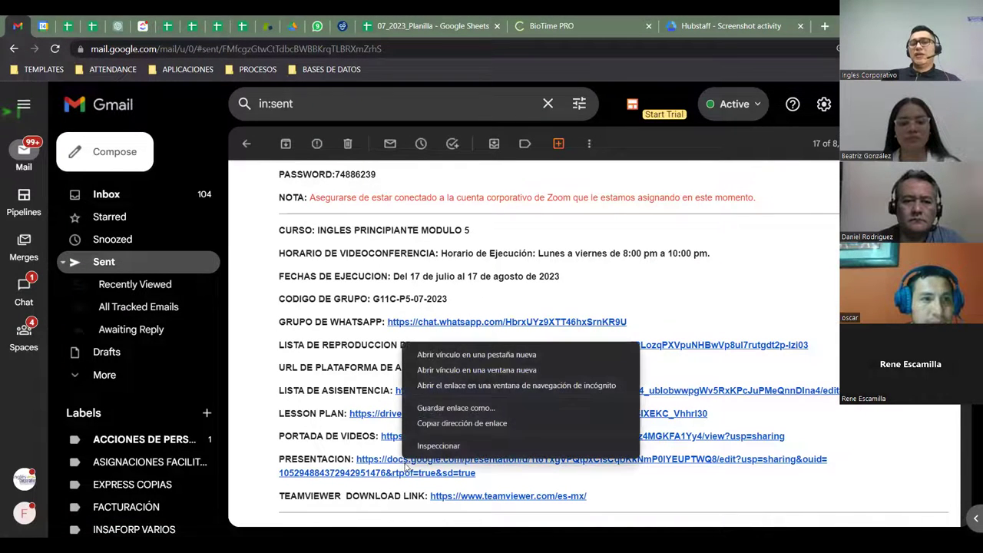
{"action": "left_click", "coordinate": [443, 368]}
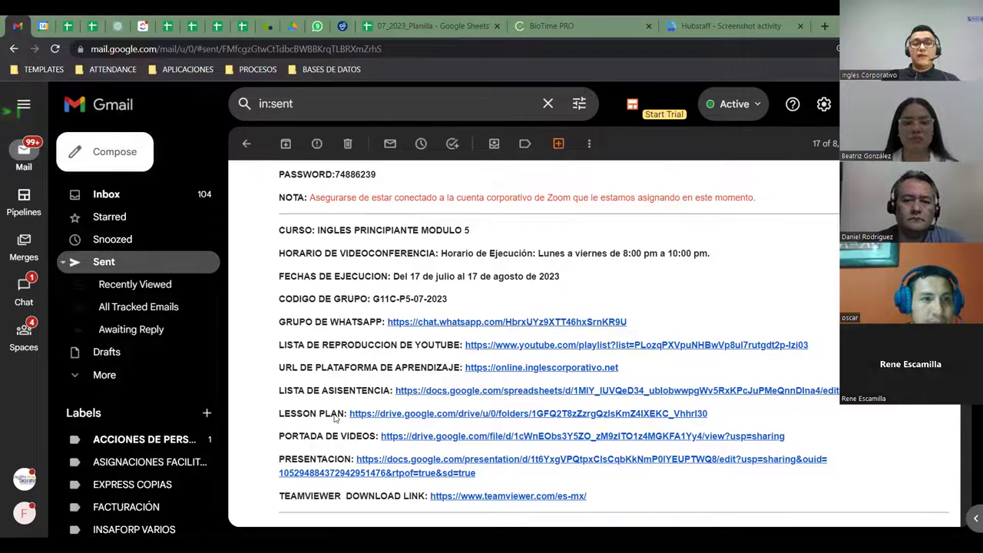
{"action": "scroll", "coordinate": [459, 400], "scroll_direction": "down", "scroll_amount": 3}
{"action": "scroll", "coordinate": [448, 404], "scroll_direction": "down", "scroll_amount": 2}
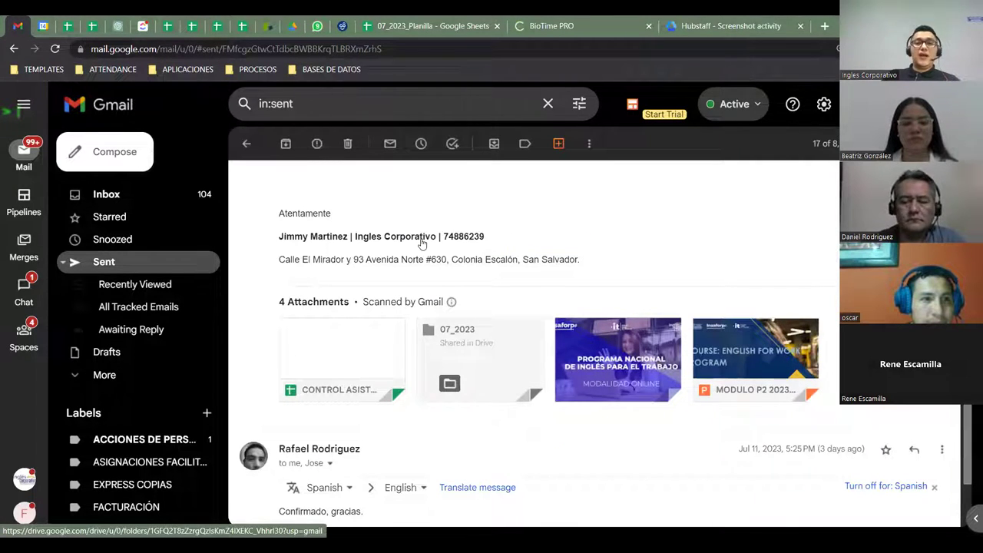
{"action": "scroll", "coordinate": [485, 391], "scroll_direction": "down", "scroll_amount": 2}
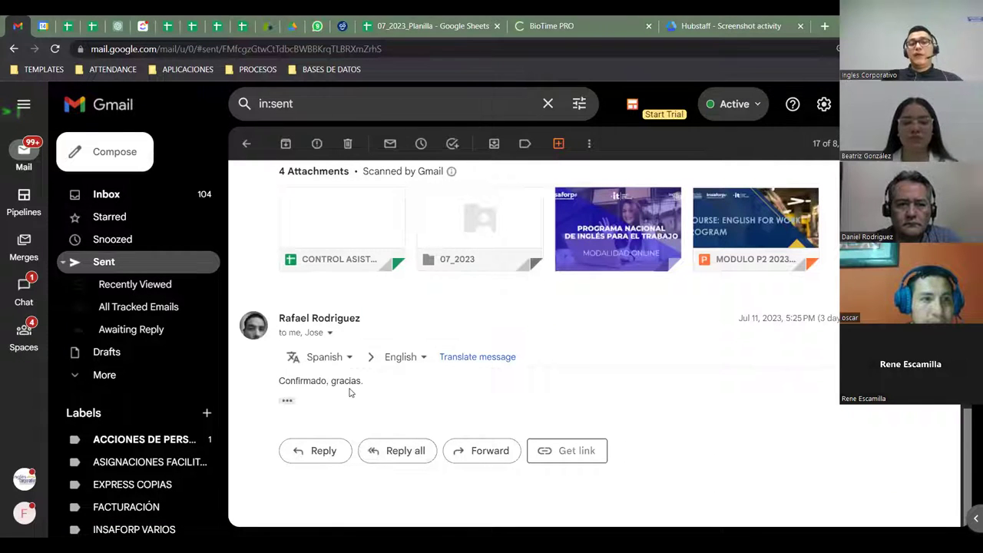
{"action": "key", "text": "ctrl"}
{"action": "key", "text": "ctrl"}
{"action": "key", "text": "ctrl"}
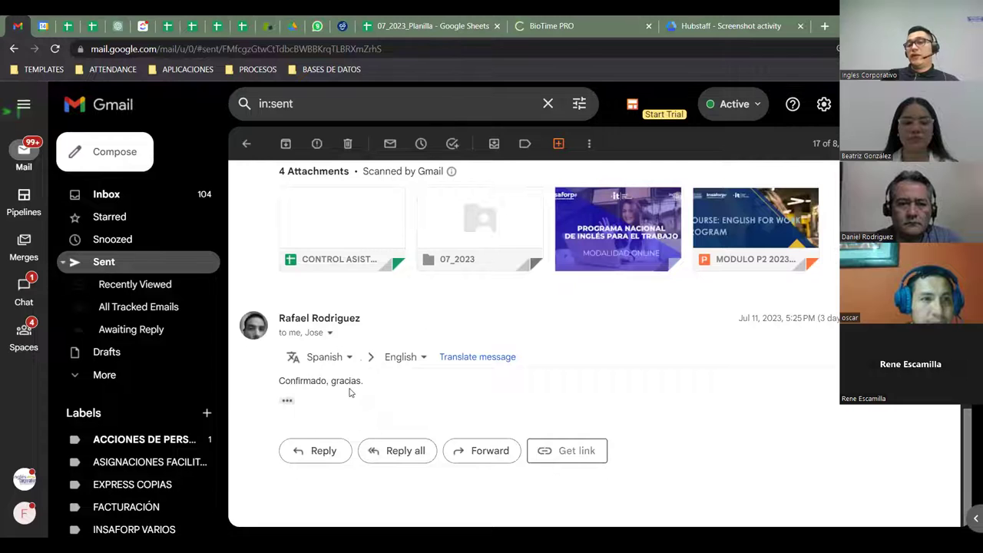